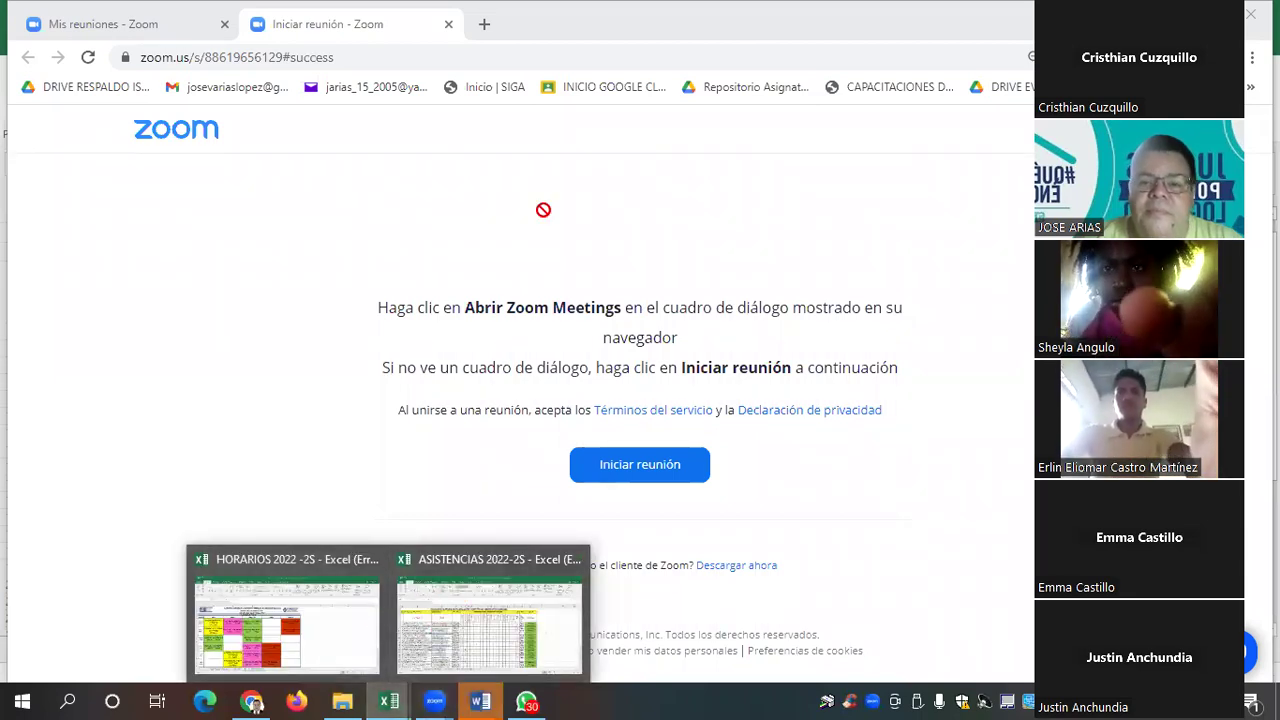
Bring the ASISTENCIAS 2022-2S attendance workbook forward from the taskbar preview
{"action": "left_click", "coordinate": [466, 604]}
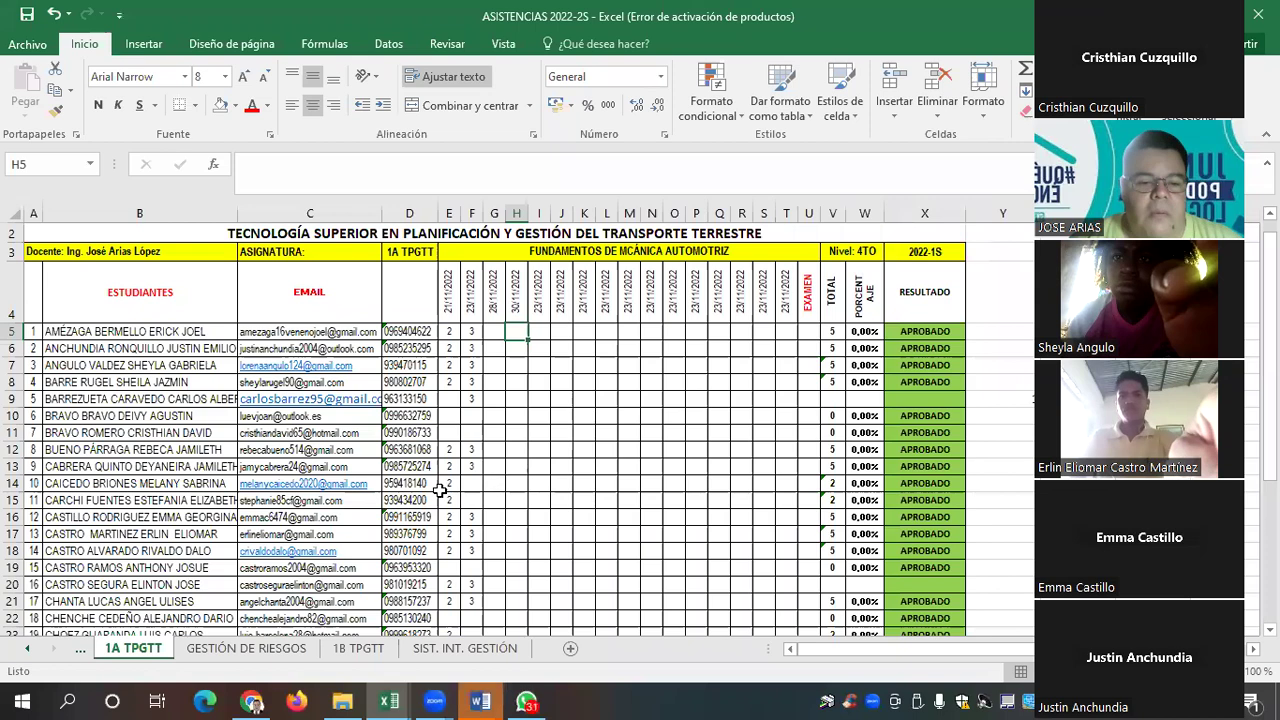
{"action": "scroll", "coordinate": [473, 487], "scroll_direction": "down", "scroll_amount": 3}
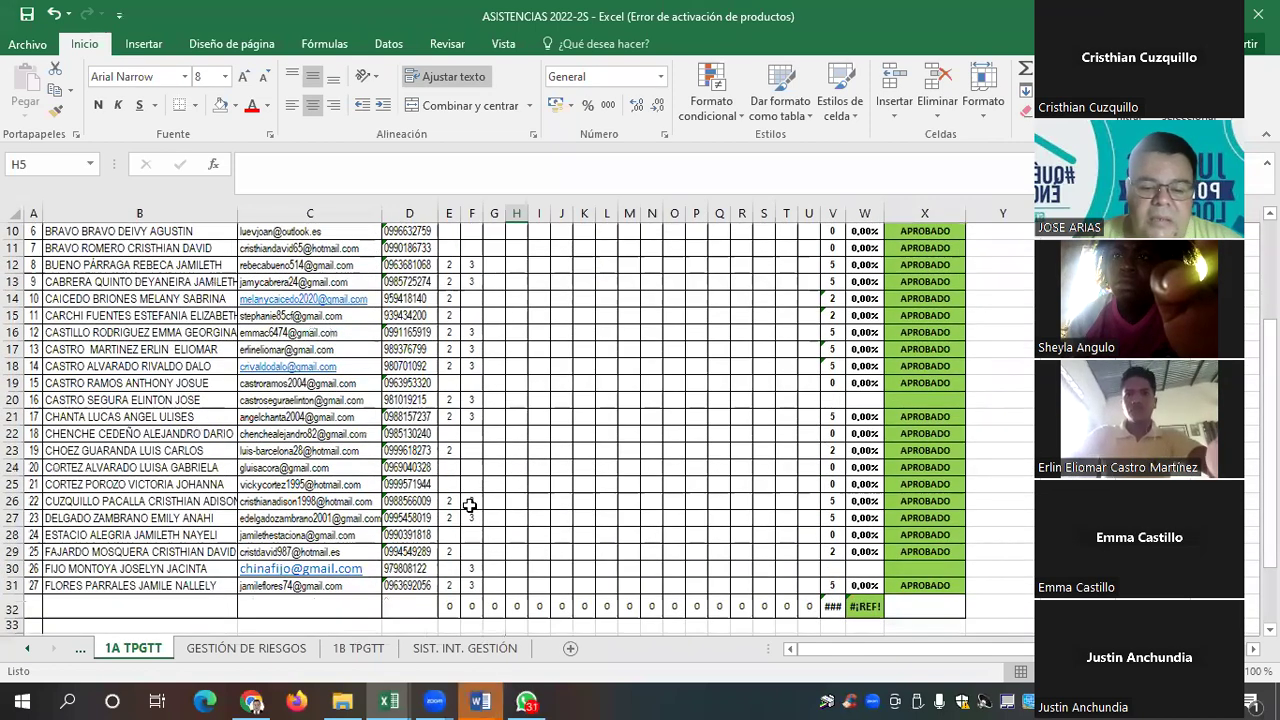
{"action": "mouse_move", "coordinate": [488, 700]}
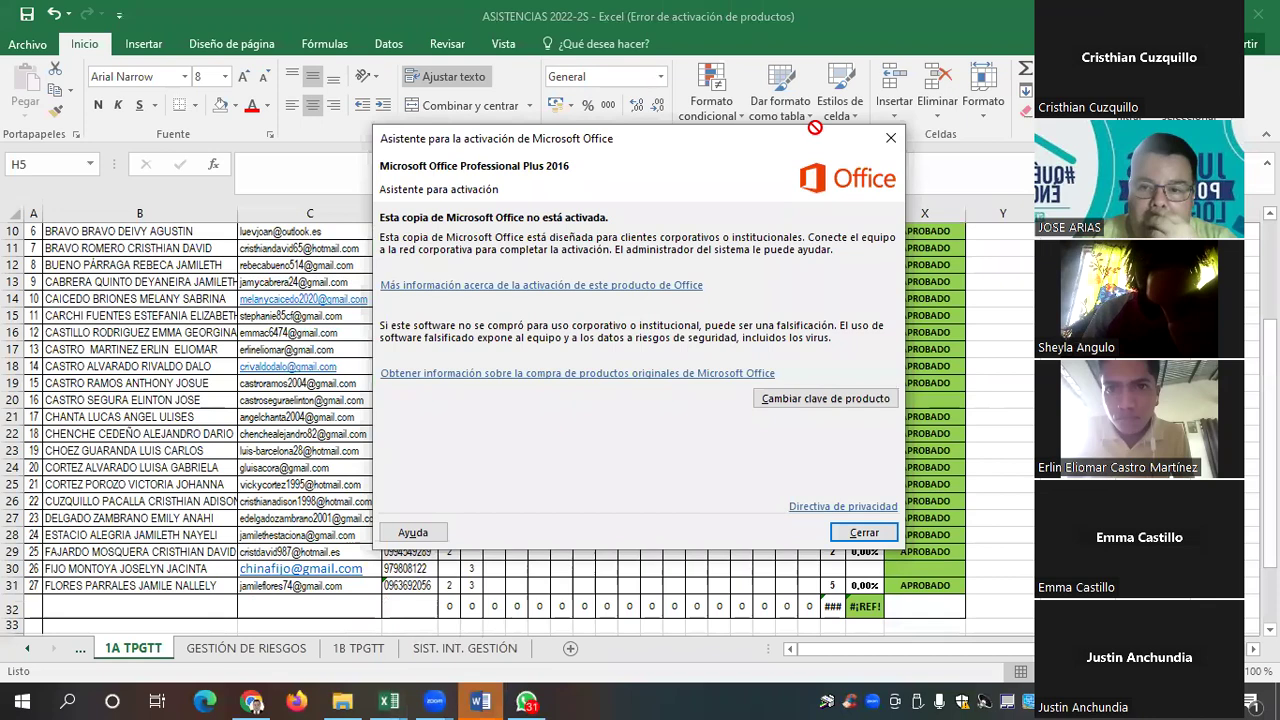
{"action": "key", "text": "Escape"}
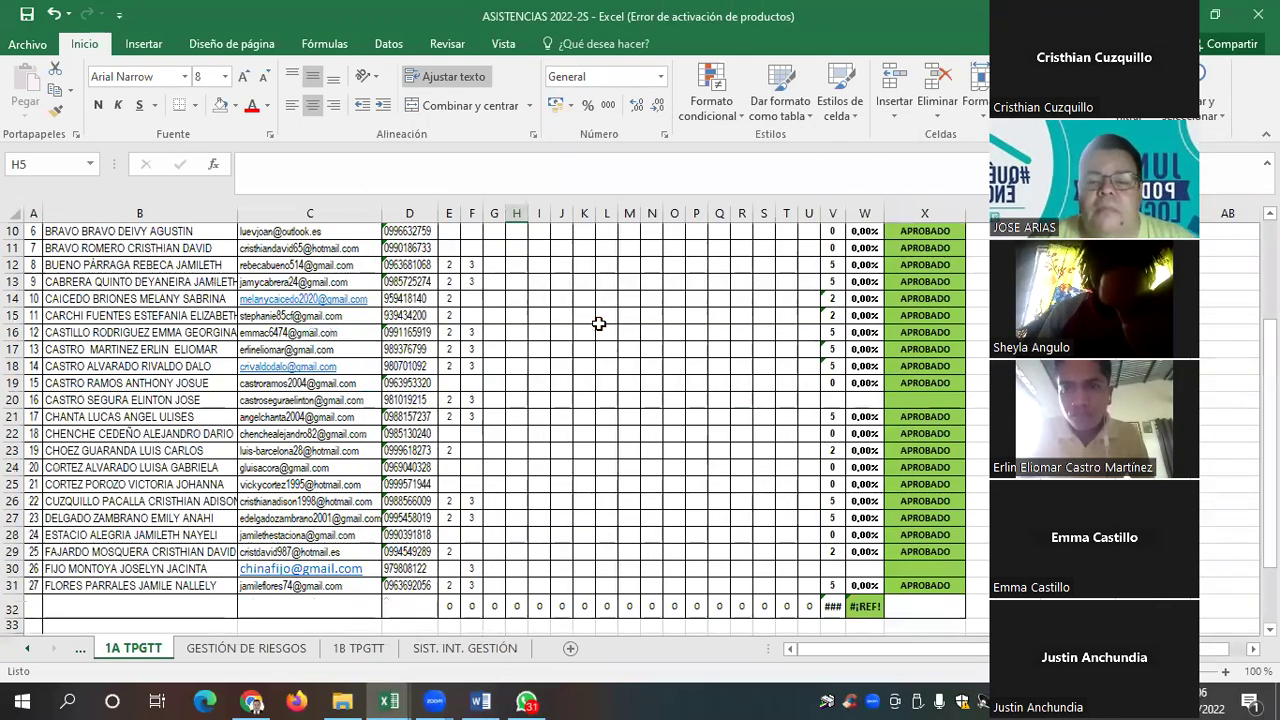
{"action": "scroll", "coordinate": [598, 323], "scroll_direction": "up", "scroll_amount": 3}
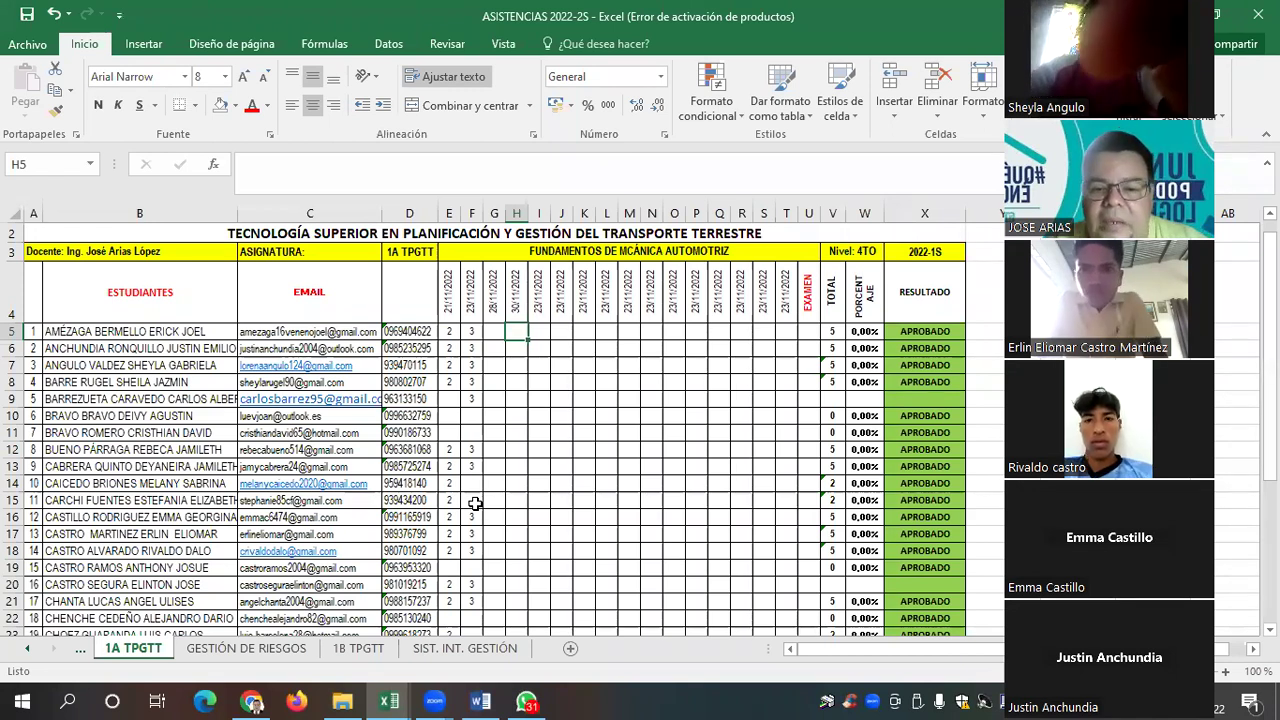
Enter a mark of 3 under 30/11/2022 in rows 7 and 17
{"action": "key", "text": "Down"}
{"action": "key", "text": "Down"}
{"action": "type", "text": "3"}
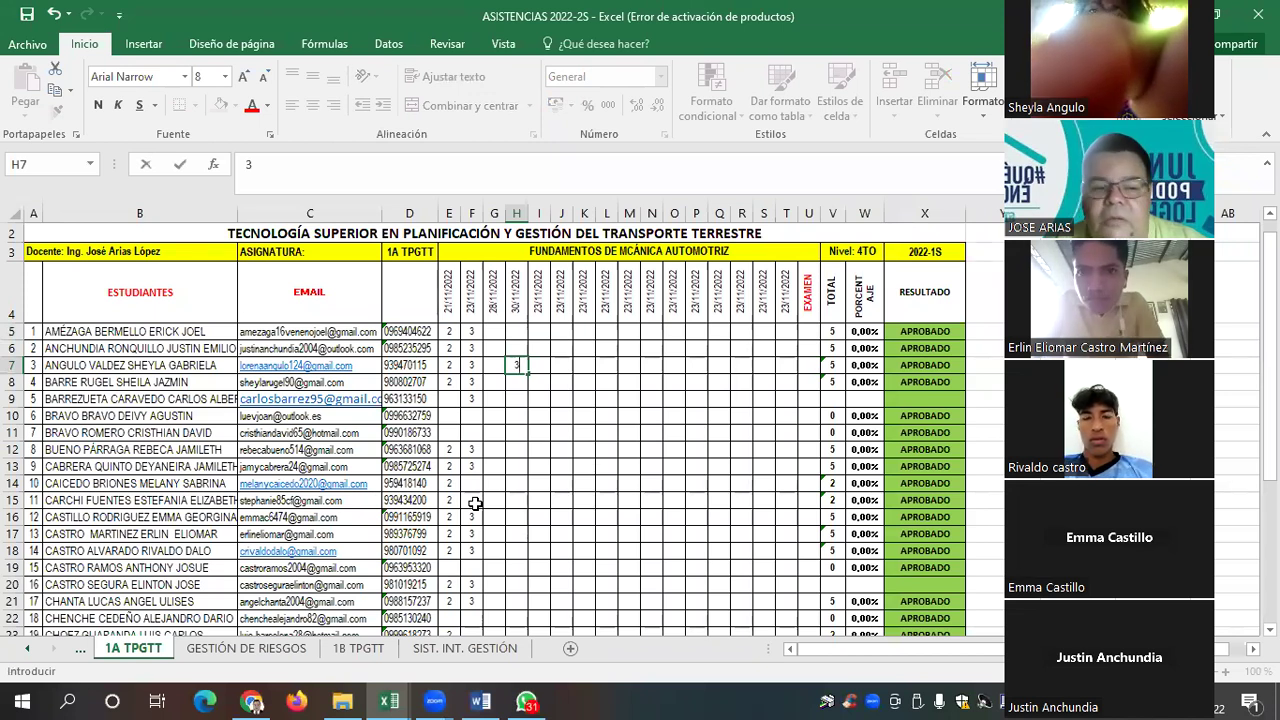
{"action": "key", "text": "Return"}
{"action": "key", "text": "Down"}
{"action": "key", "text": "Down"}
{"action": "key", "text": "Down"}
{"action": "key", "text": "Down"}
{"action": "key", "text": "Down"}
{"action": "key", "text": "Down"}
{"action": "key", "text": "Down"}
{"action": "key", "text": "Down"}
{"action": "key", "text": "Down"}
{"action": "key", "text": "Down"}
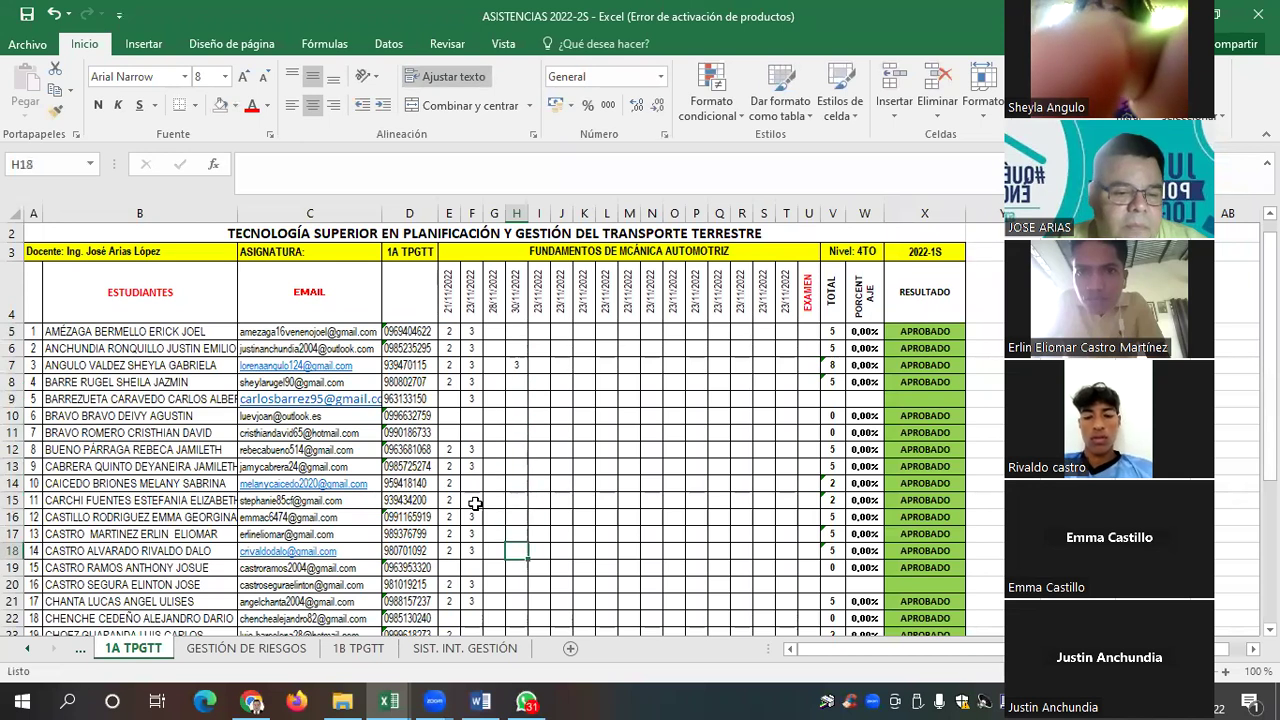
{"action": "key", "text": "Up"}
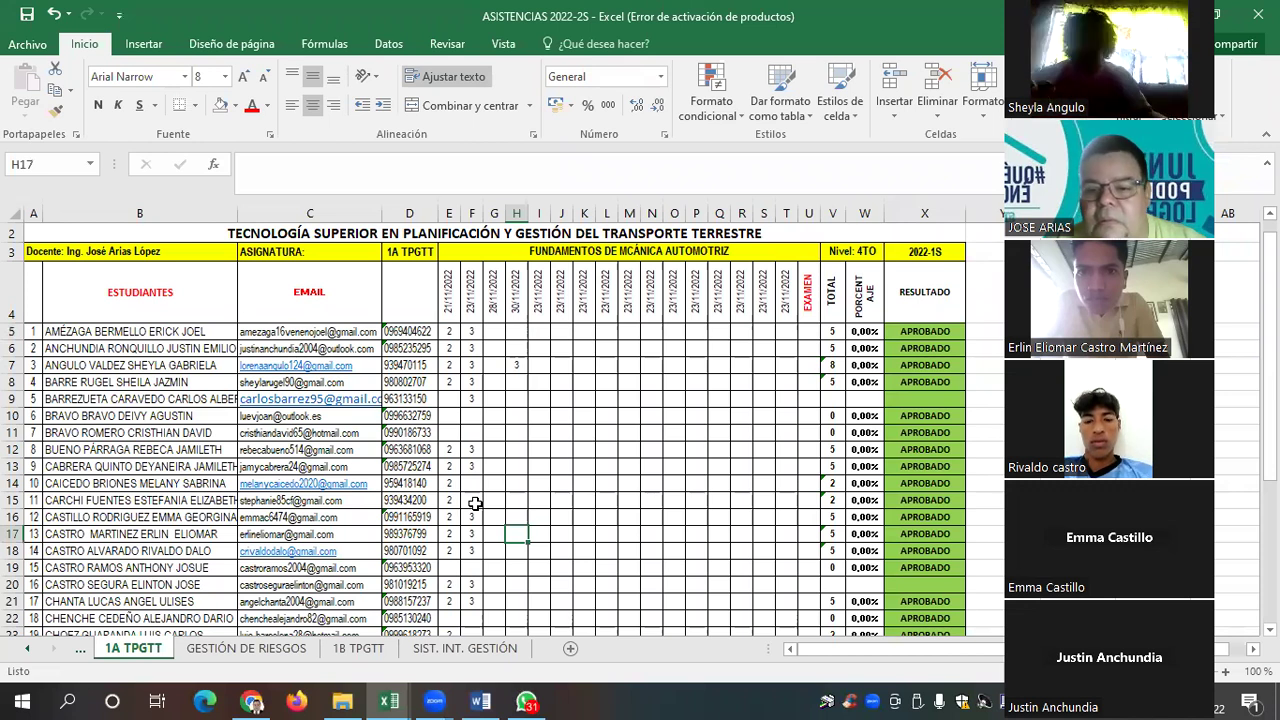
{"action": "type", "text": "3"}
{"action": "key", "text": "Return"}
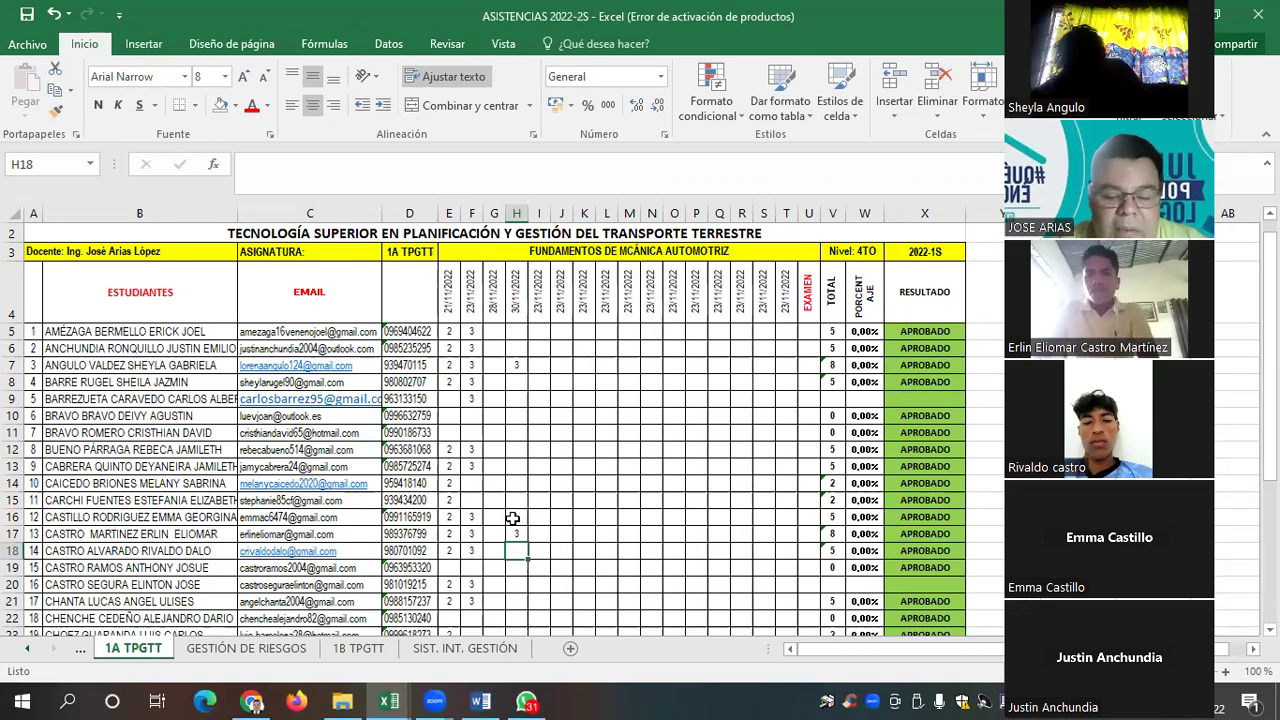
Enter a mark of 3 in H18 and H16 of the 30/11/2022 column
{"action": "type", "text": "3"}
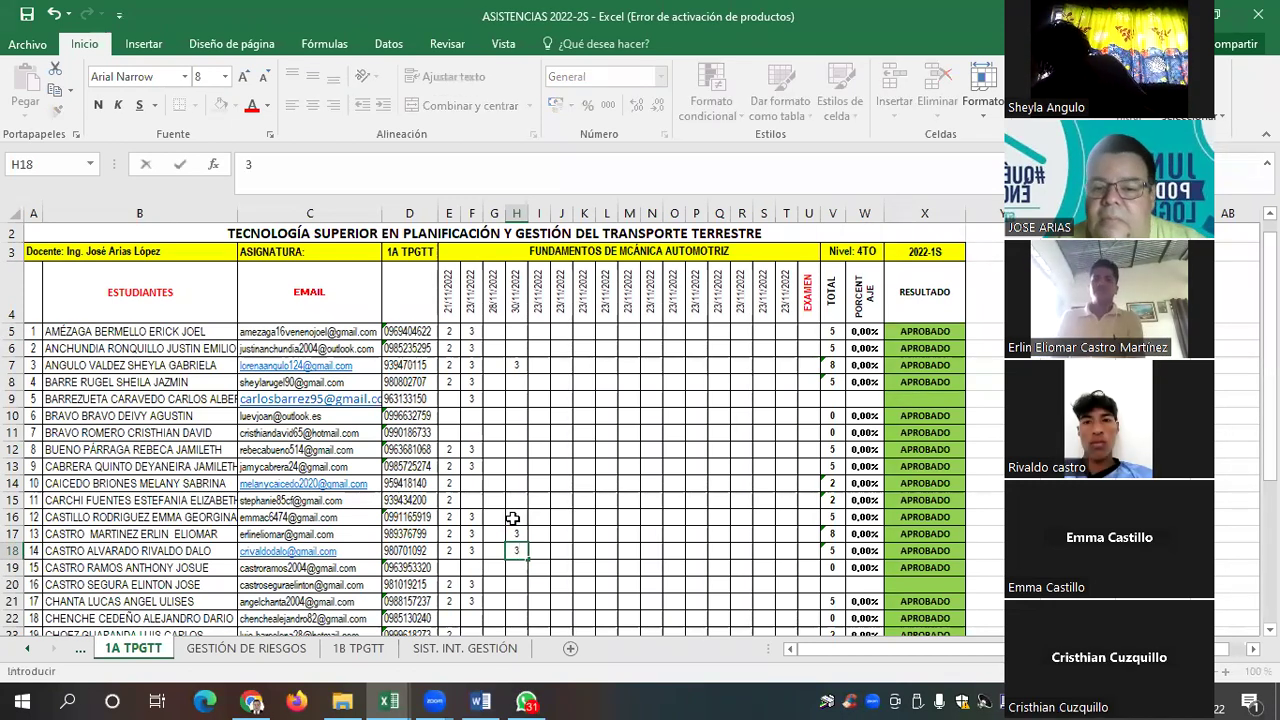
{"action": "key", "text": "Up"}
{"action": "key", "text": "Up"}
{"action": "key", "text": "Up"}
{"action": "key", "text": "Up"}
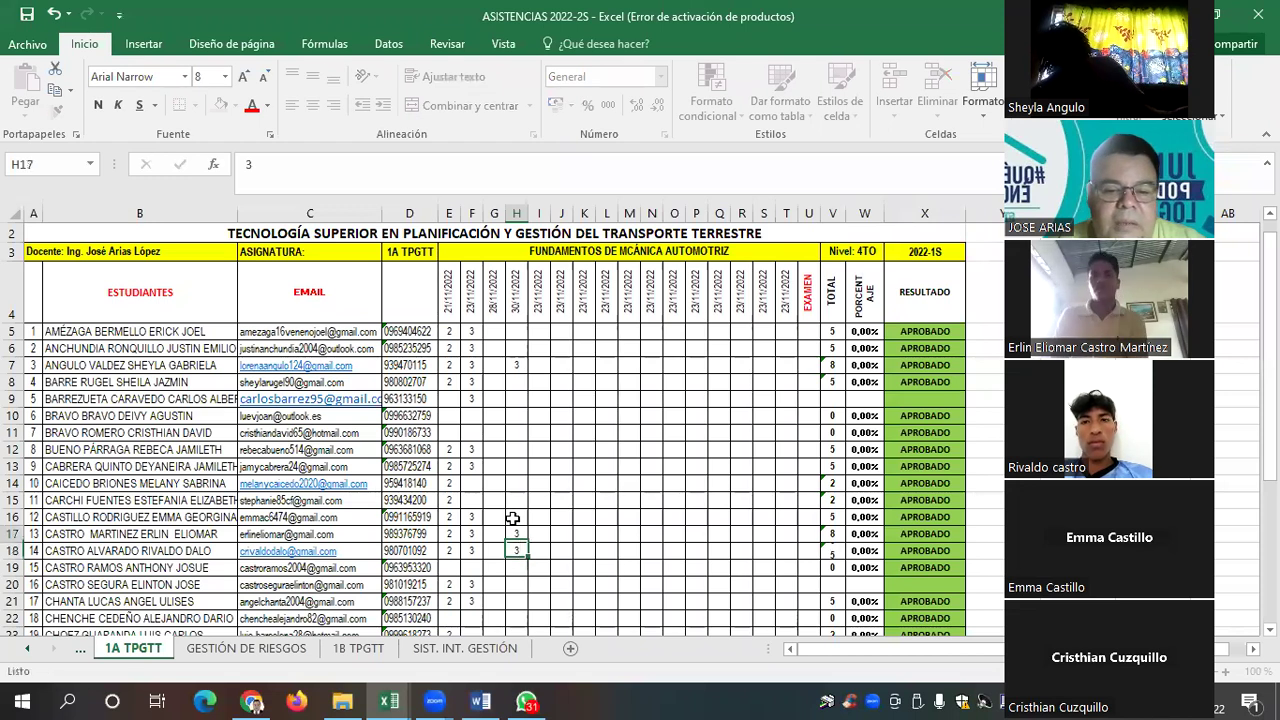
{"action": "left_click", "coordinate": [512, 518]}
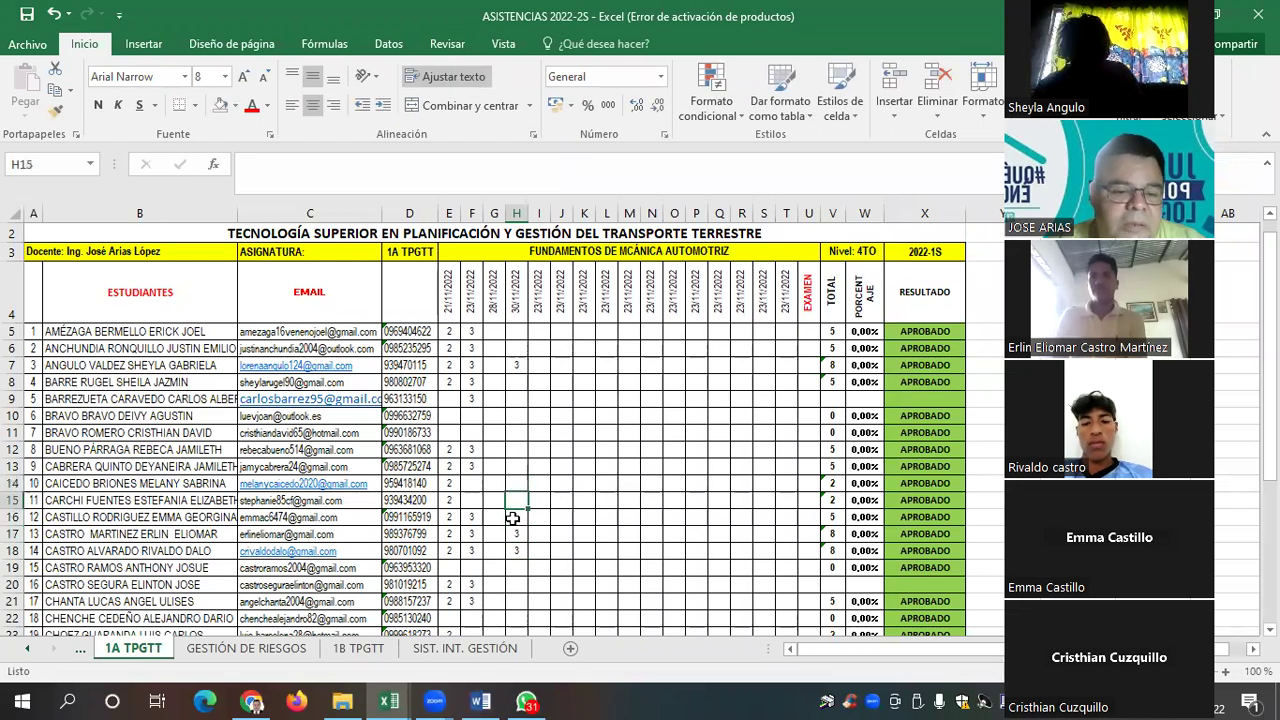
{"action": "key", "text": "Down"}
{"action": "left_click", "coordinate": [512, 518]}
{"action": "type", "text": "3"}
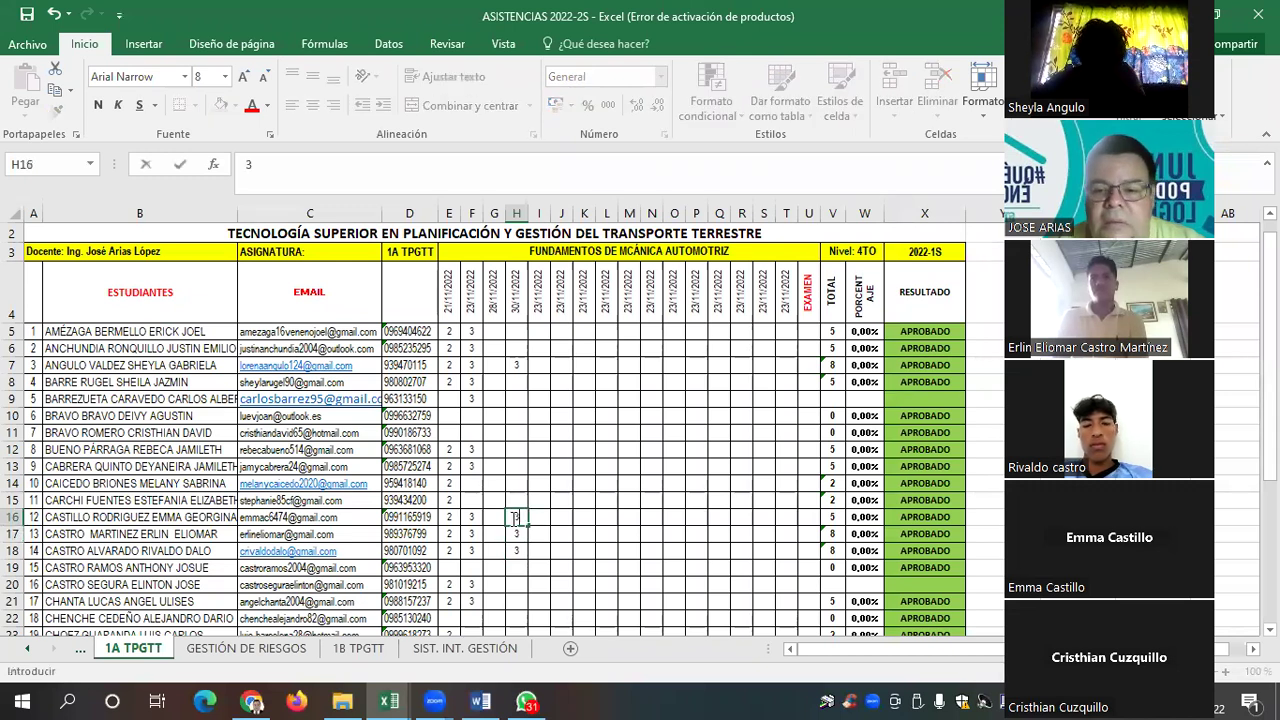
{"action": "key", "text": "Down"}
{"action": "key", "text": "Down"}
{"action": "key", "text": "Down"}
{"action": "key", "text": "Down"}
{"action": "key", "text": "Down"}
{"action": "key", "text": "Down"}
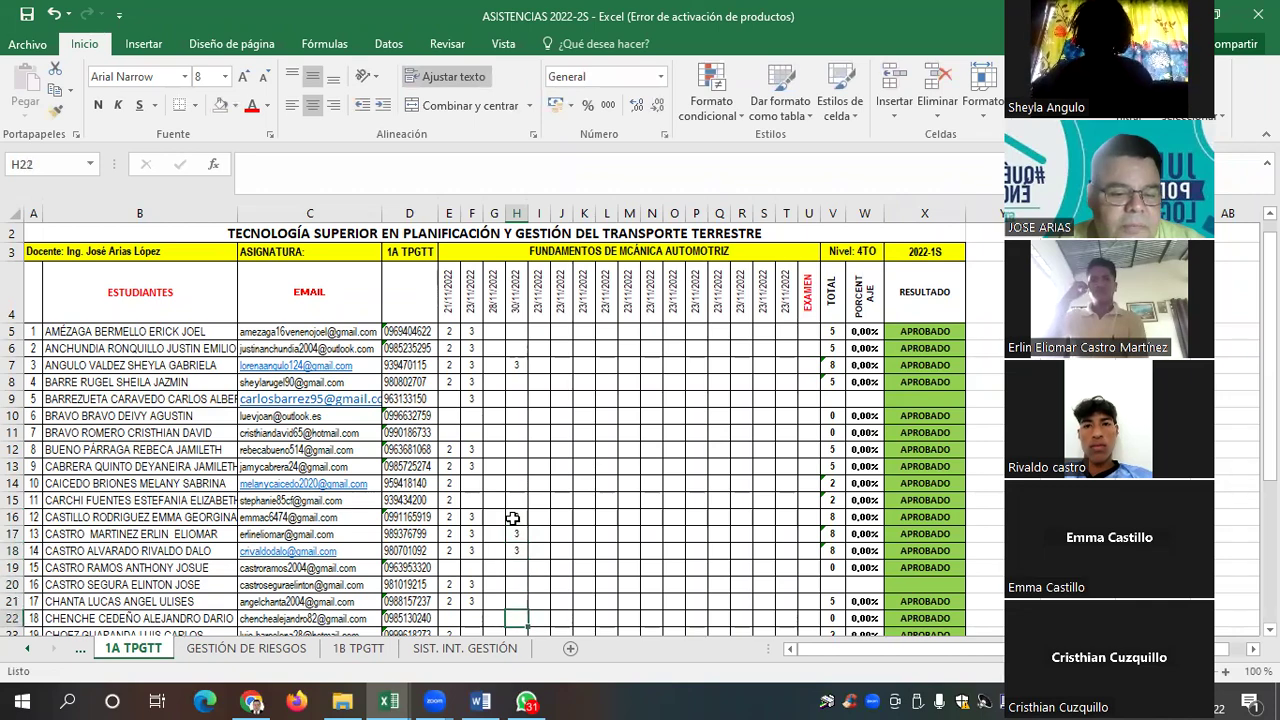
{"action": "key", "text": "Down"}
{"action": "key", "text": "Down"}
{"action": "key", "text": "Down"}
{"action": "key", "text": "Down"}
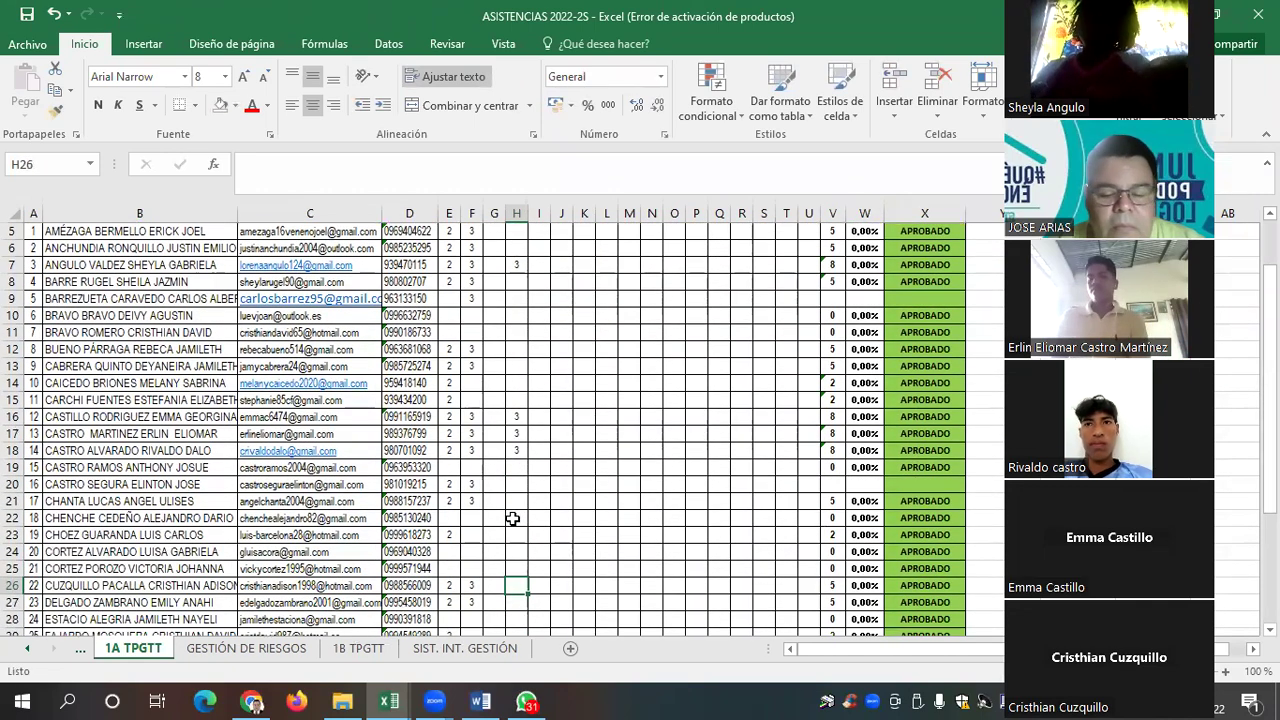
Mark 3 under 30/11/2022 in cells H26, H6, H31 and H21
{"action": "type", "text": "3"}
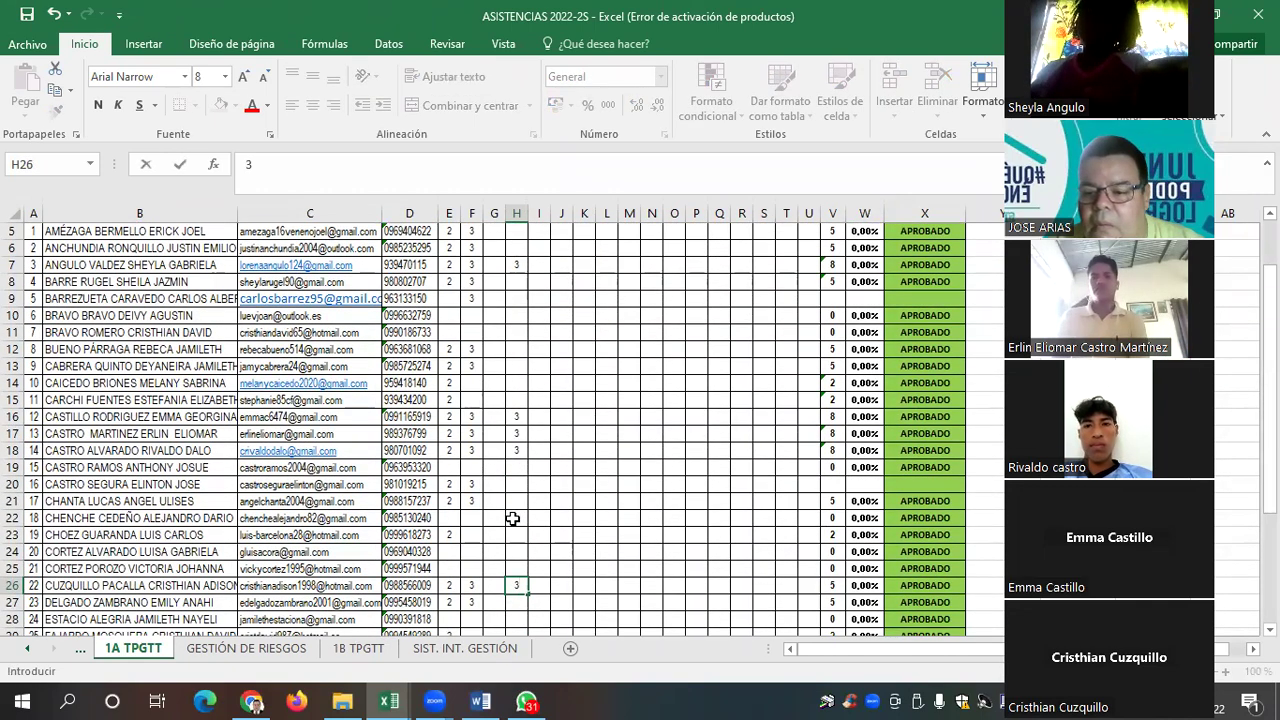
{"action": "key", "text": "Return"}
{"action": "key", "text": "Up"}
{"action": "key", "text": "Up"}
{"action": "key", "text": "Up"}
{"action": "key", "text": "Up"}
{"action": "key", "text": "Up"}
{"action": "key", "text": "Up"}
{"action": "key", "text": "Up"}
{"action": "key", "text": "Up"}
{"action": "key", "text": "Up"}
{"action": "key", "text": "Up"}
{"action": "key", "text": "Up"}
{"action": "key", "text": "Up"}
{"action": "key", "text": "Up"}
{"action": "key", "text": "Up"}
{"action": "key", "text": "Up"}
{"action": "key", "text": "Up"}
{"action": "key", "text": "Up"}
{"action": "key", "text": "Up"}
{"action": "key", "text": "Up"}
{"action": "key", "text": "Up"}
{"action": "key", "text": "Up"}
{"action": "type", "text": "3"}
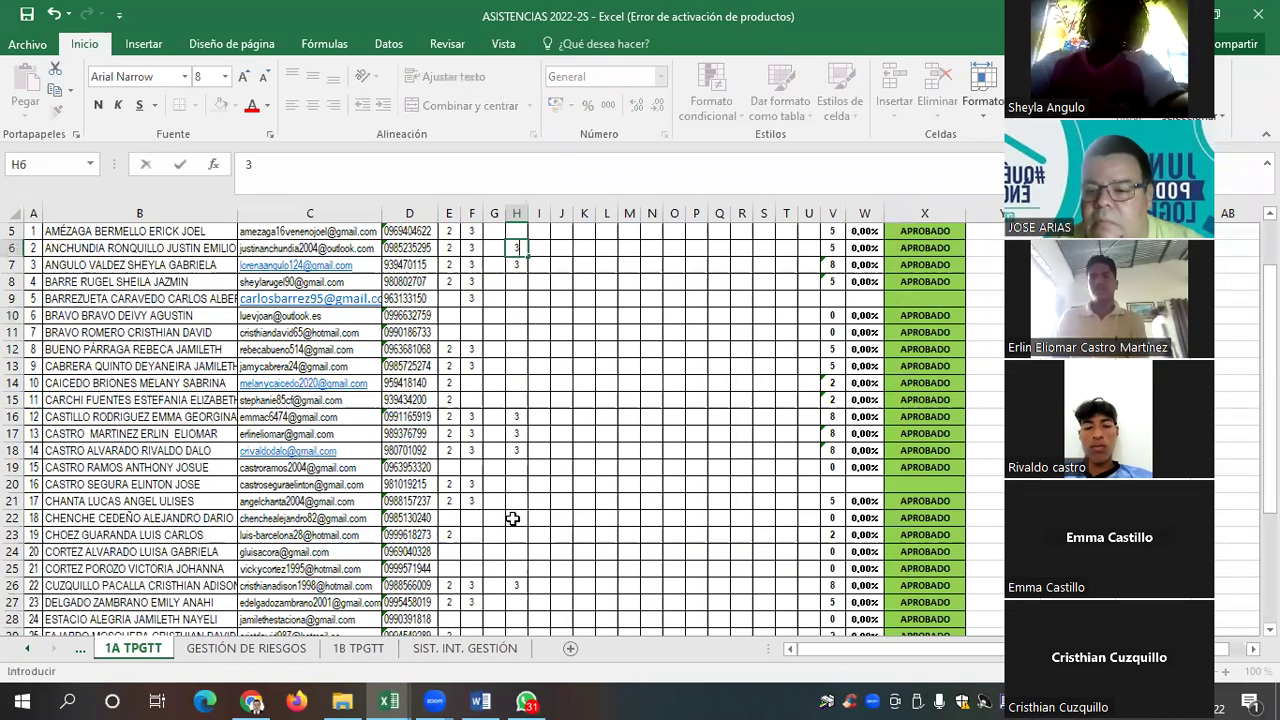
{"action": "key", "text": "Down"}
{"action": "key", "text": "Down"}
{"action": "key", "text": "Down"}
{"action": "key", "text": "Down"}
{"action": "key", "text": "Down"}
{"action": "key", "text": "Down"}
{"action": "key", "text": "Down"}
{"action": "key", "text": "Down"}
{"action": "key", "text": "Down"}
{"action": "key", "text": "Down"}
{"action": "key", "text": "Down"}
{"action": "key", "text": "Down"}
{"action": "key", "text": "Down"}
{"action": "key", "text": "Down"}
{"action": "key", "text": "Down"}
{"action": "key", "text": "Down"}
{"action": "key", "text": "Down"}
{"action": "key", "text": "Down"}
{"action": "key", "text": "Down"}
{"action": "key", "text": "Down"}
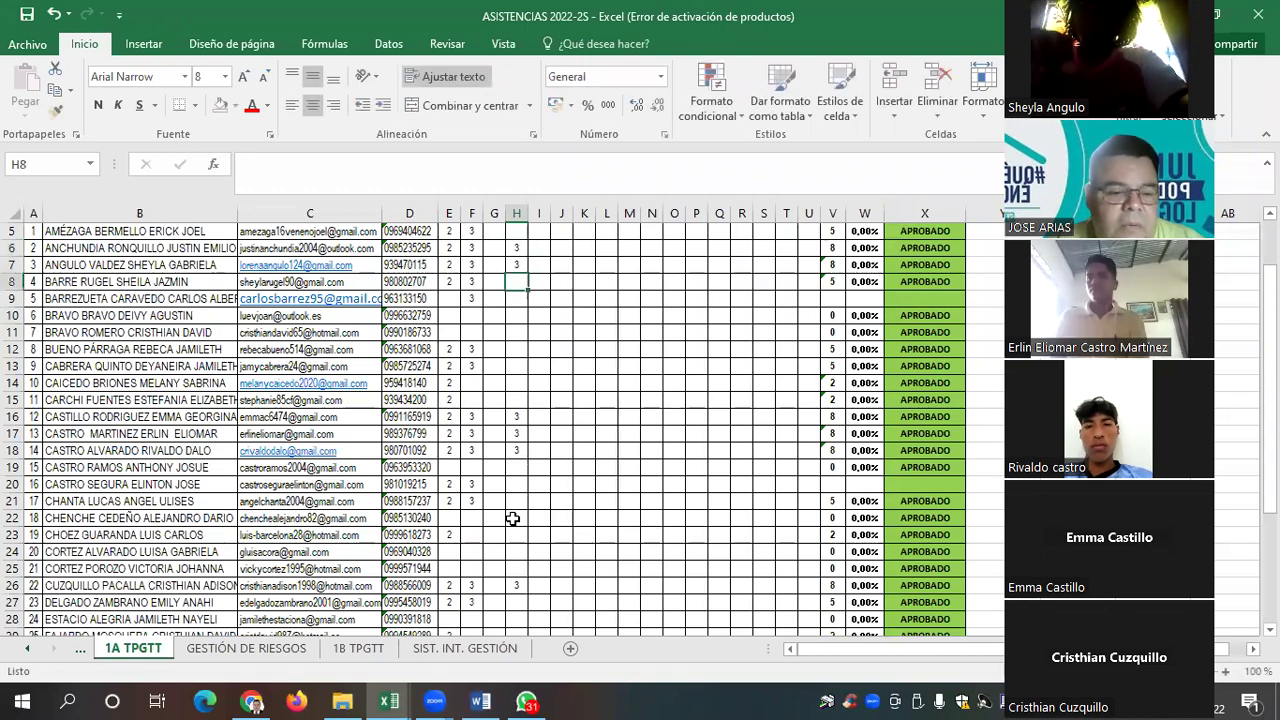
{"action": "key", "text": "Down"}
{"action": "key", "text": "Down"}
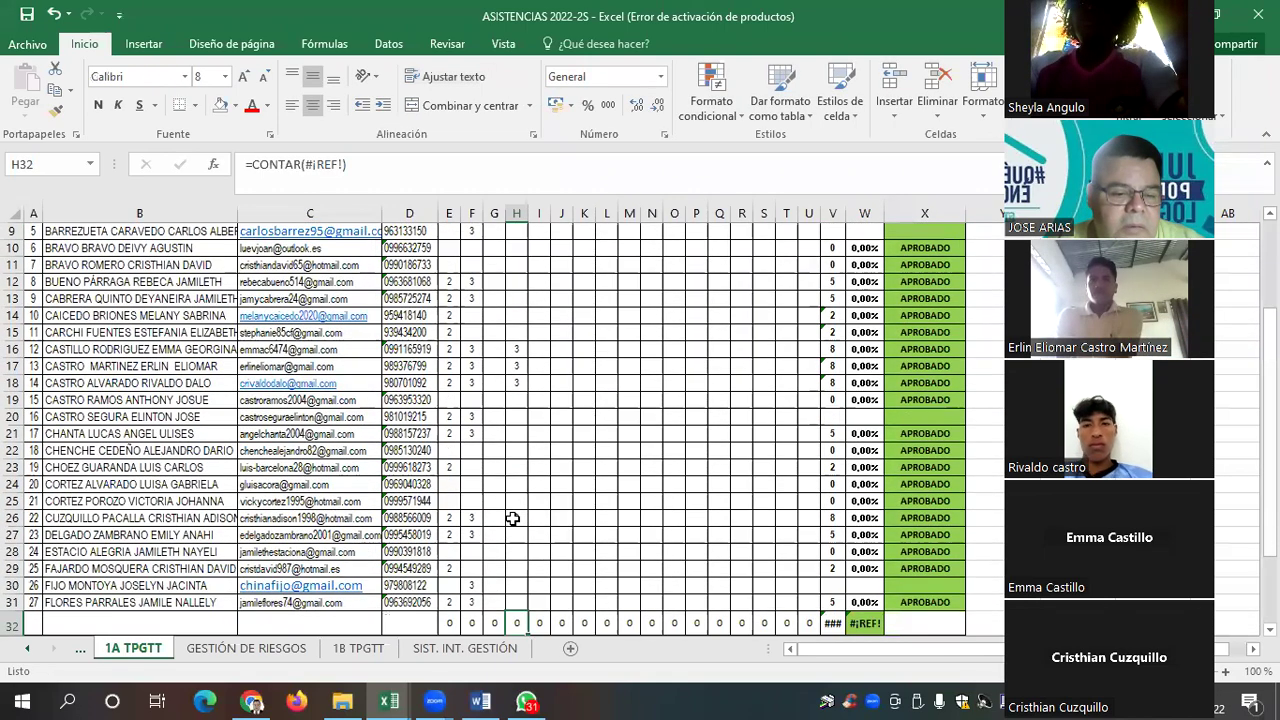
{"action": "key", "text": "Up"}
{"action": "type", "text": "3"}
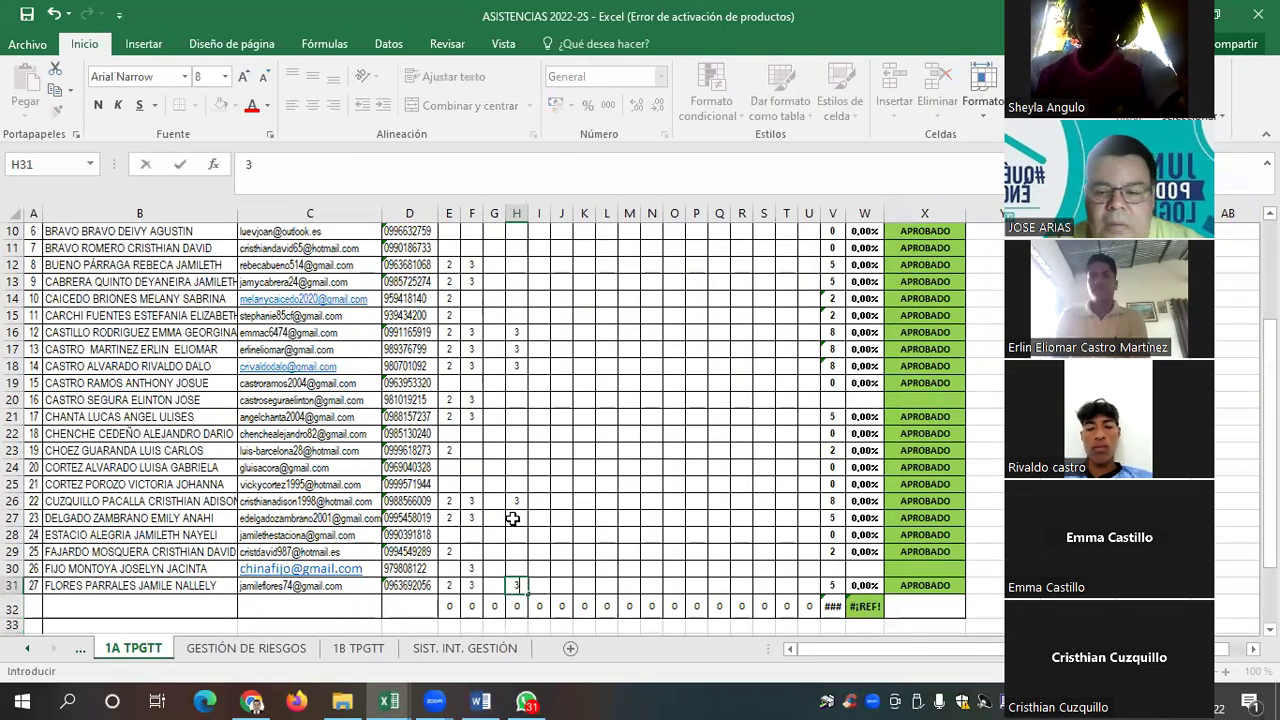
{"action": "key", "text": "Up"}
{"action": "key", "text": "Up"}
{"action": "key", "text": "Up"}
{"action": "key", "text": "Up"}
{"action": "key", "text": "Up"}
{"action": "key", "text": "Up"}
{"action": "key", "text": "Up"}
{"action": "key", "text": "Up"}
{"action": "key", "text": "Up"}
{"action": "key", "text": "Up"}
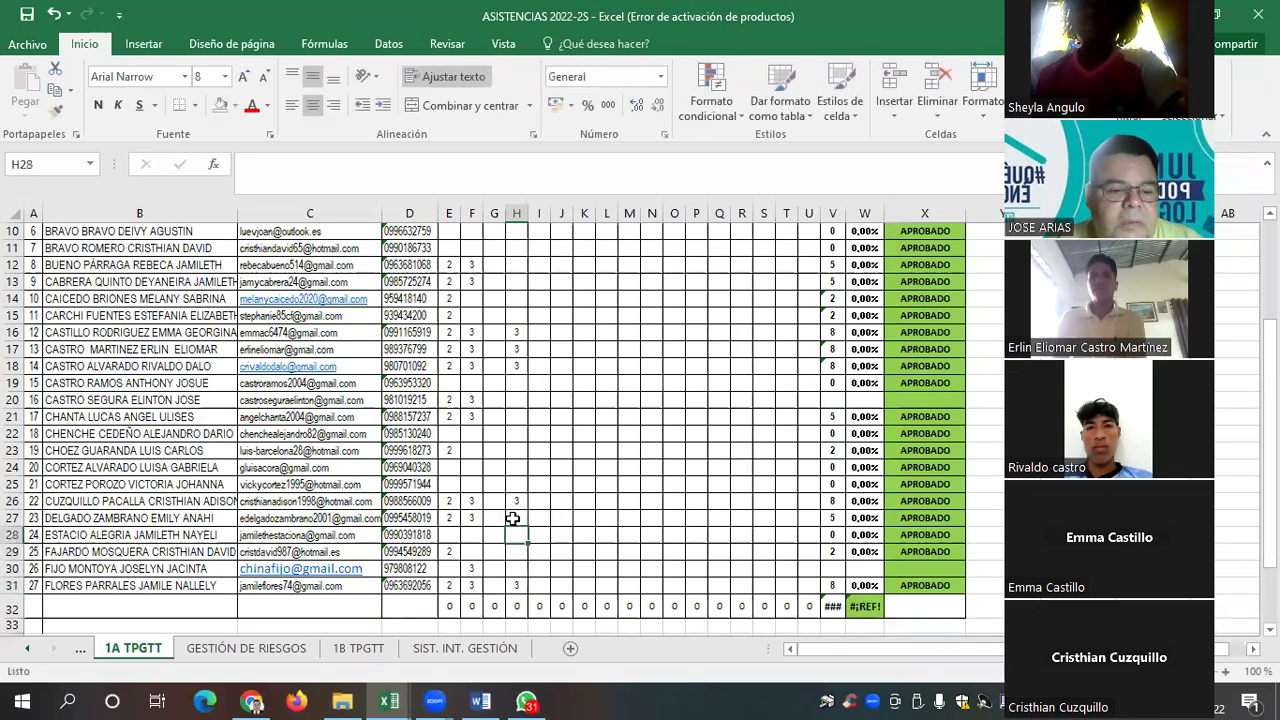
{"action": "type", "text": "3"}
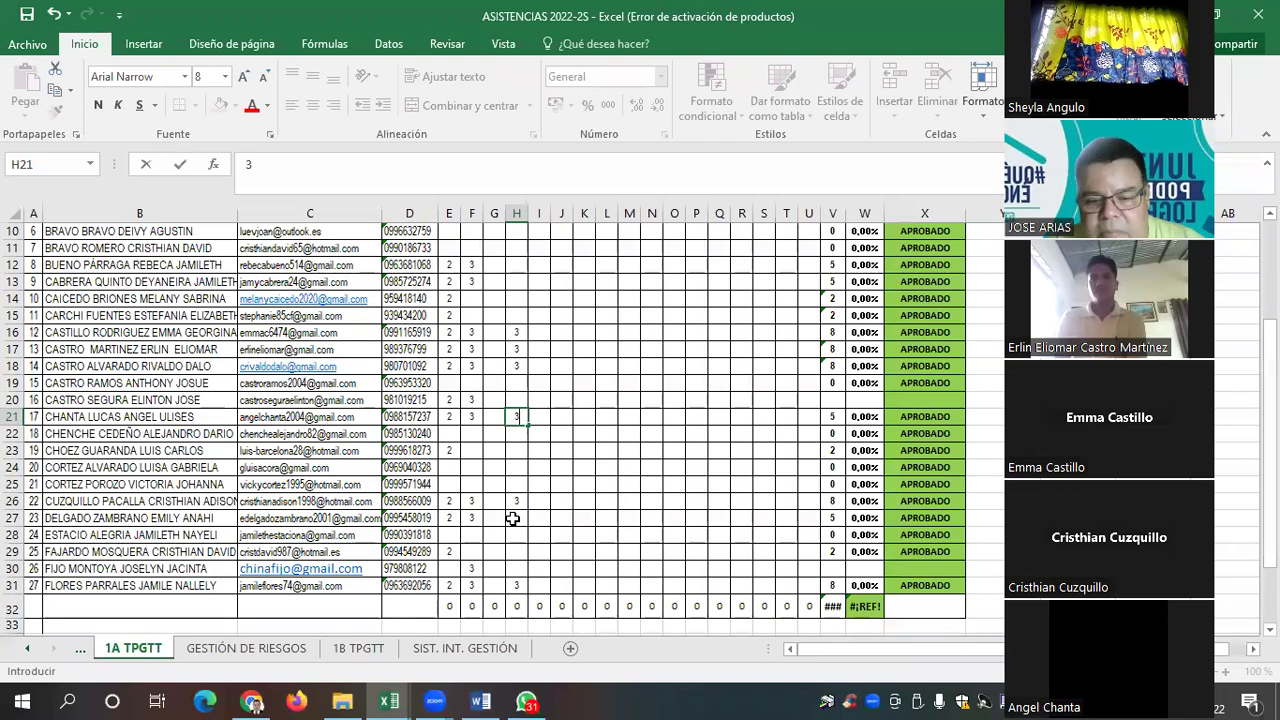
Confirm the 3 in H21 and enter a 3 in H8 and H13
{"action": "key", "text": "Up"}
{"action": "key", "text": "Up"}
{"action": "key", "text": "Up"}
{"action": "key", "text": "Up"}
{"action": "key", "text": "Up"}
{"action": "key", "text": "Up"}
{"action": "key", "text": "Up"}
{"action": "key", "text": "Up"}
{"action": "key", "text": "Up"}
{"action": "key", "text": "Up"}
{"action": "key", "text": "Up"}
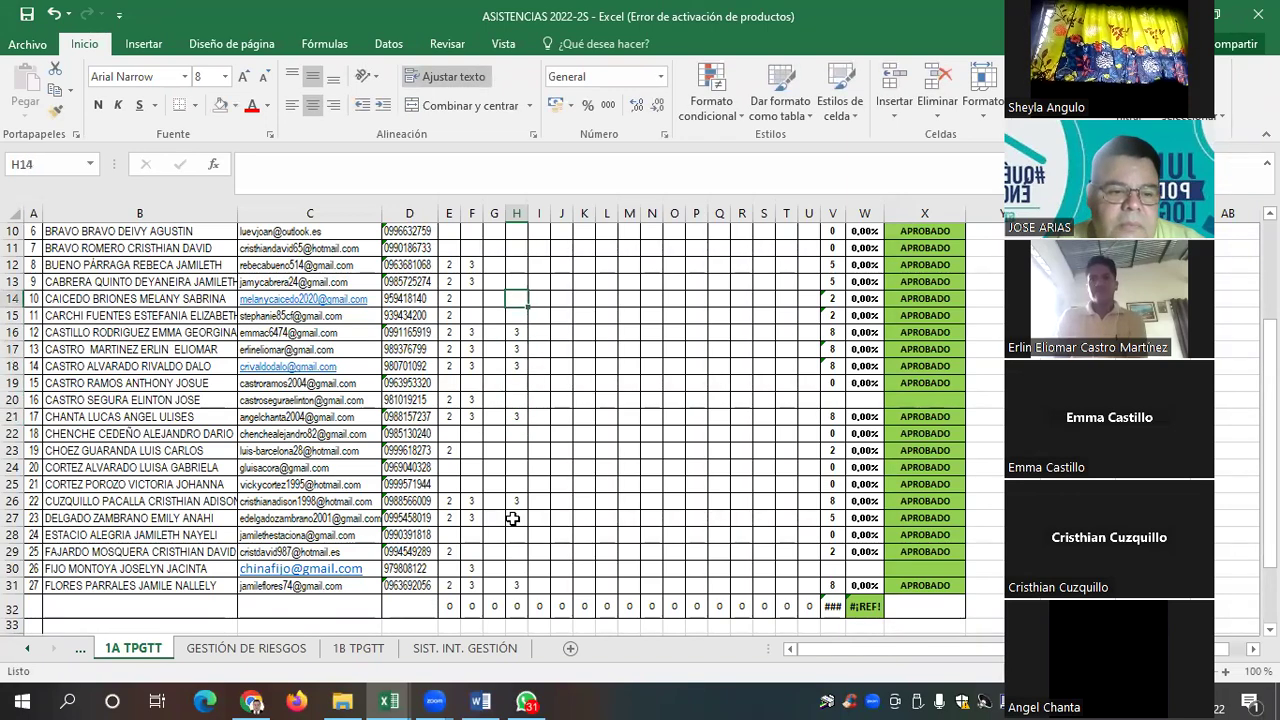
{"action": "key", "text": "Up"}
{"action": "key", "text": "Up"}
{"action": "key", "text": "Up"}
{"action": "key", "text": "Up"}
{"action": "key", "text": "Up"}
{"action": "key", "text": "Down"}
{"action": "key", "text": "Down"}
{"action": "key", "text": "Down"}
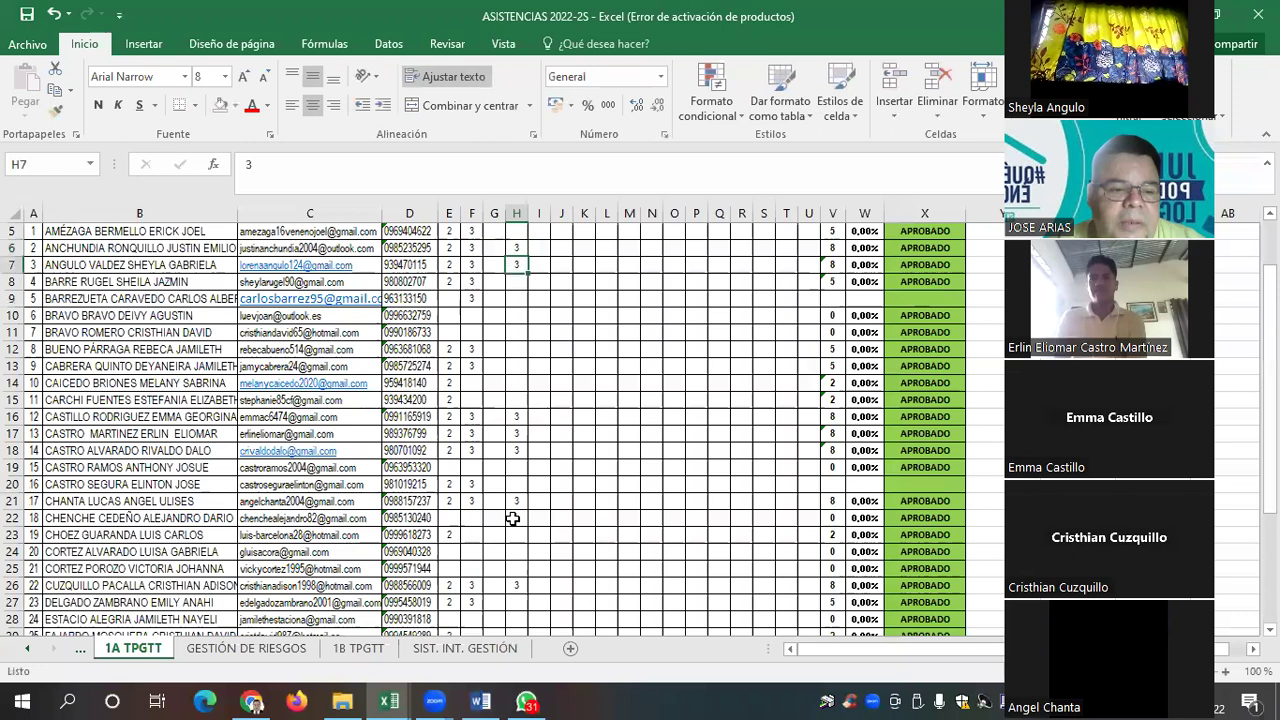
{"action": "type", "text": "3"}
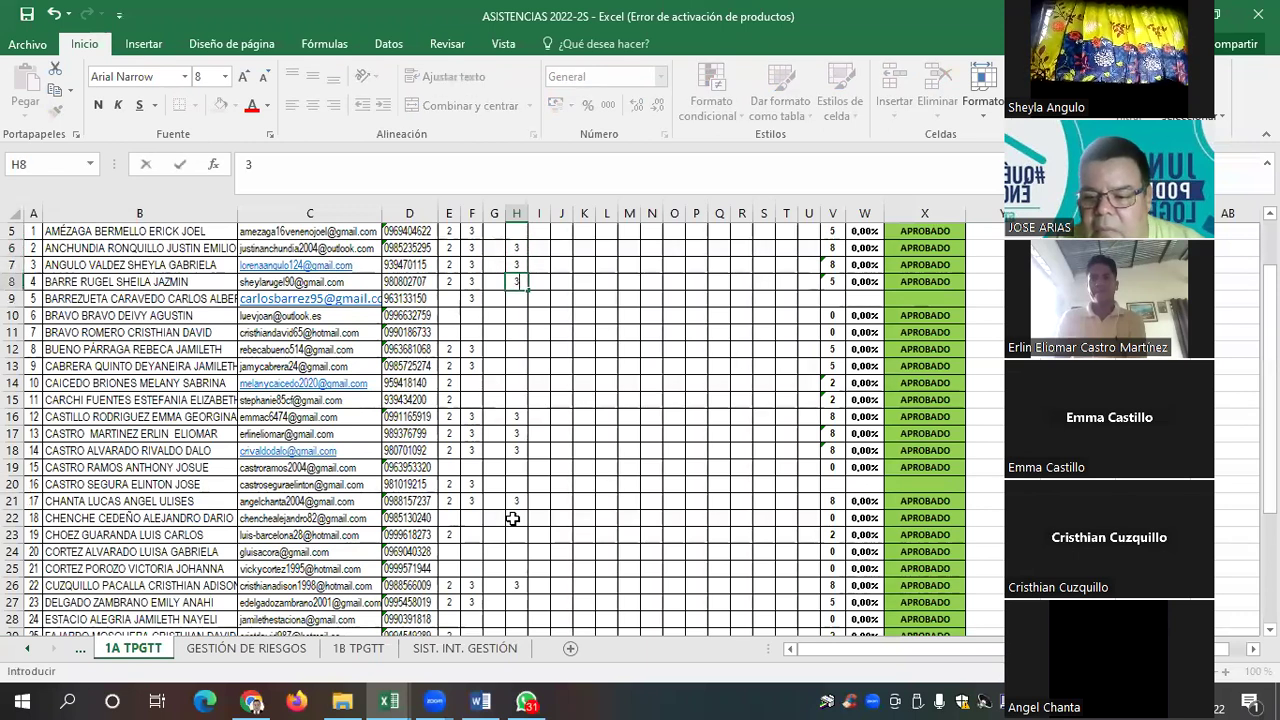
{"action": "key", "text": "Down"}
{"action": "key", "text": "Down"}
{"action": "key", "text": "Down"}
{"action": "key", "text": "Down"}
{"action": "key", "text": "Down"}
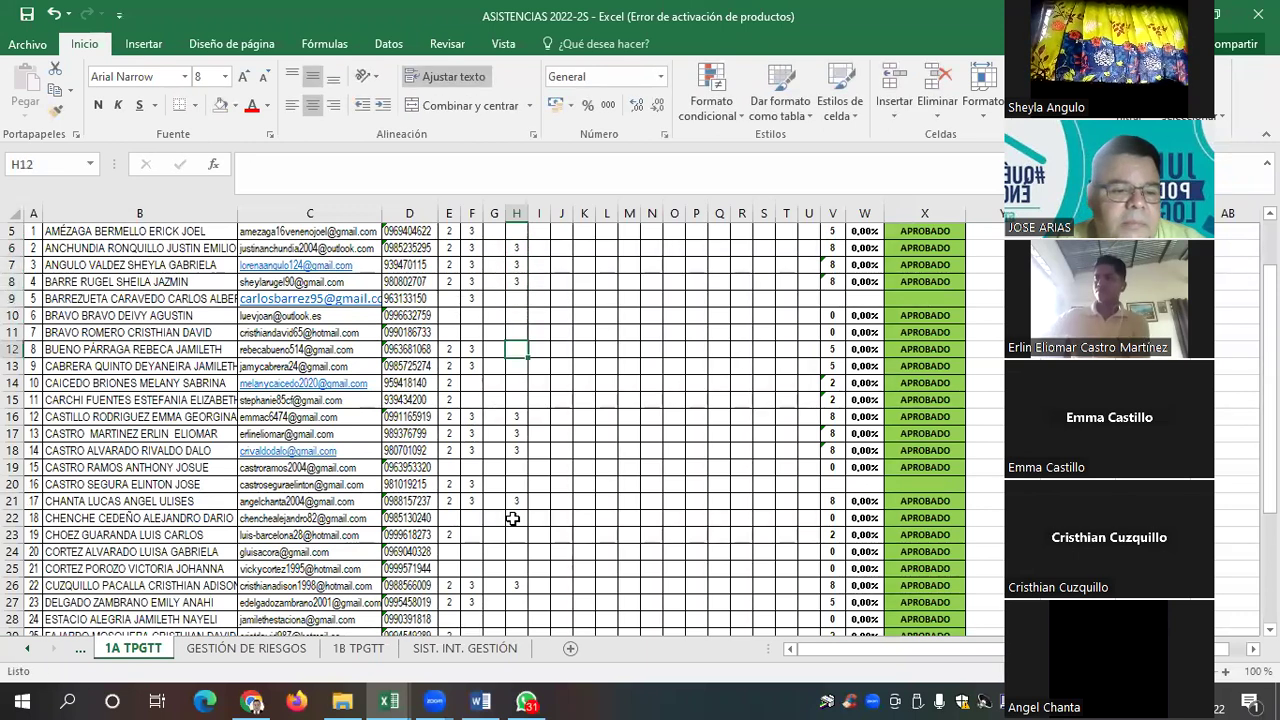
{"action": "type", "text": "3"}
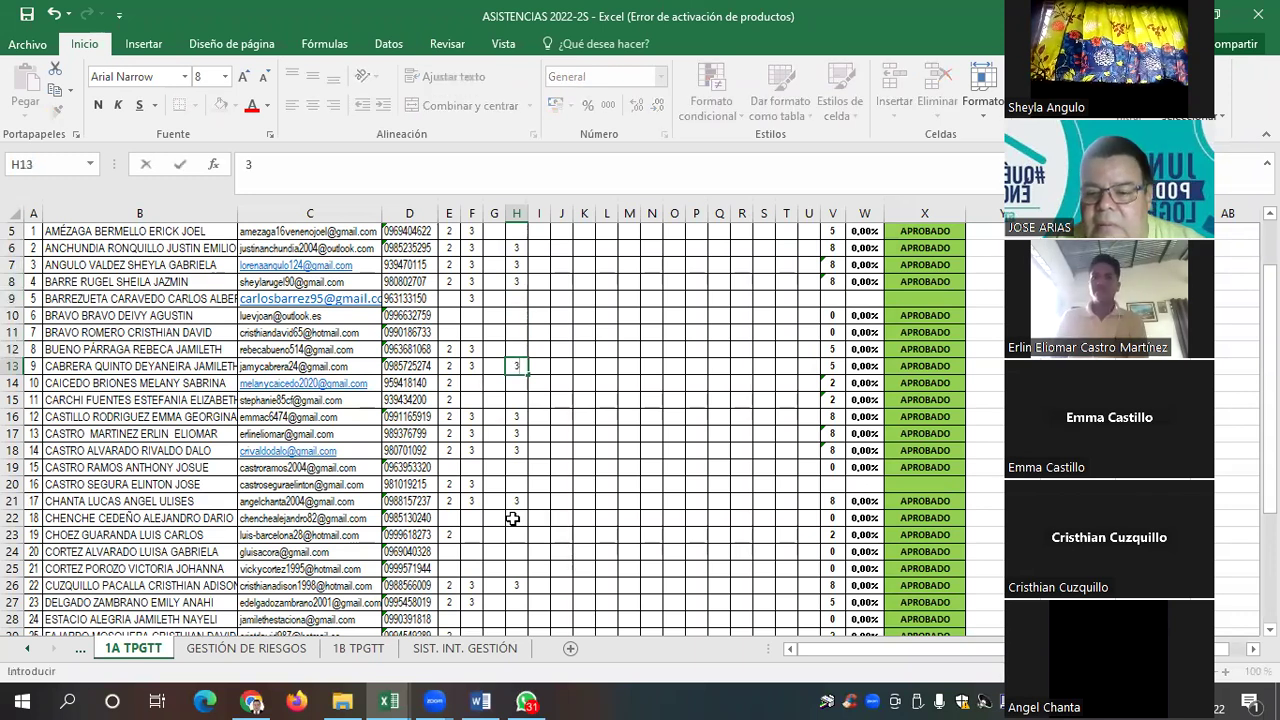
{"action": "key", "text": "Down"}
{"action": "key", "text": "Down"}
{"action": "key", "text": "Down"}
{"action": "key", "text": "Down"}
{"action": "key", "text": "Down"}
{"action": "key", "text": "Down"}
{"action": "key", "text": "Down"}
{"action": "key", "text": "Down"}
{"action": "key", "text": "Down"}
{"action": "key", "text": "Down"}
{"action": "key", "text": "Down"}
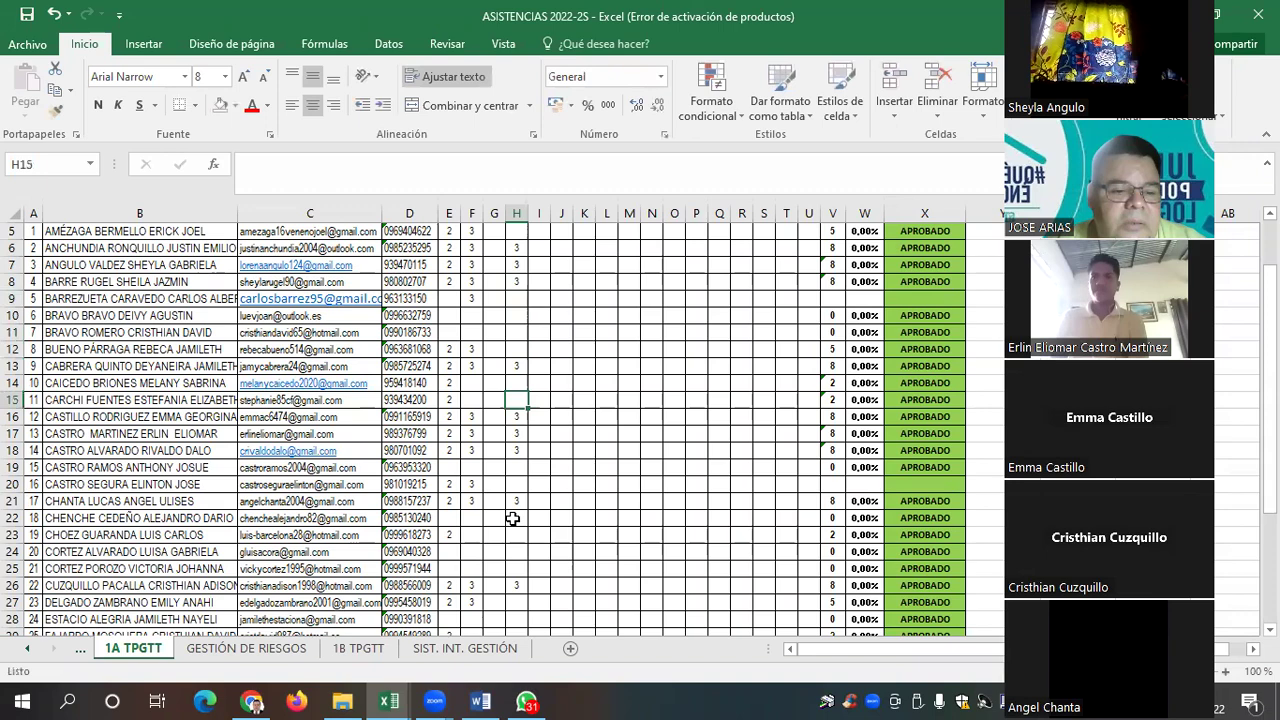
{"action": "key", "text": "Down"}
{"action": "key", "text": "Down"}
{"action": "key", "text": "Down"}
{"action": "key", "text": "Down"}
{"action": "key", "text": "Down"}
{"action": "key", "text": "Down"}
{"action": "key", "text": "Down"}
{"action": "key", "text": "Down"}
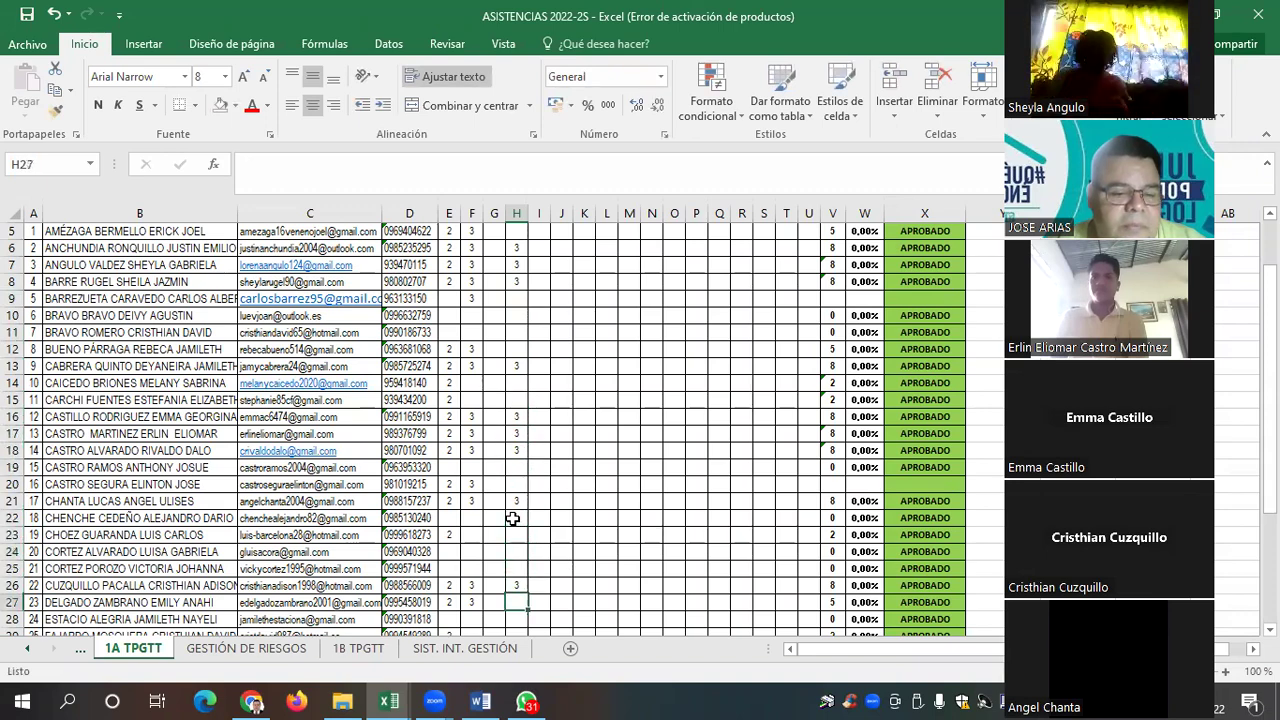
{"action": "key", "text": "Up"}
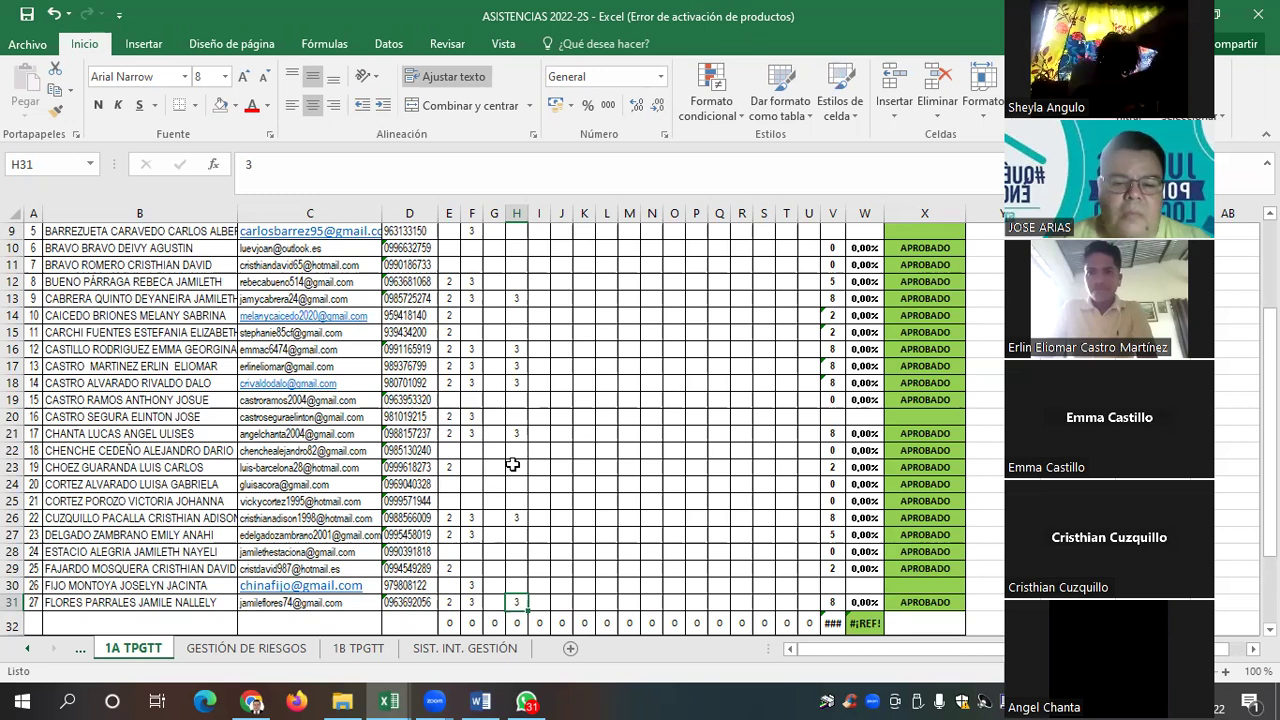
Enter a mark of 3 in cell H9
{"action": "left_click", "coordinate": [512, 465]}
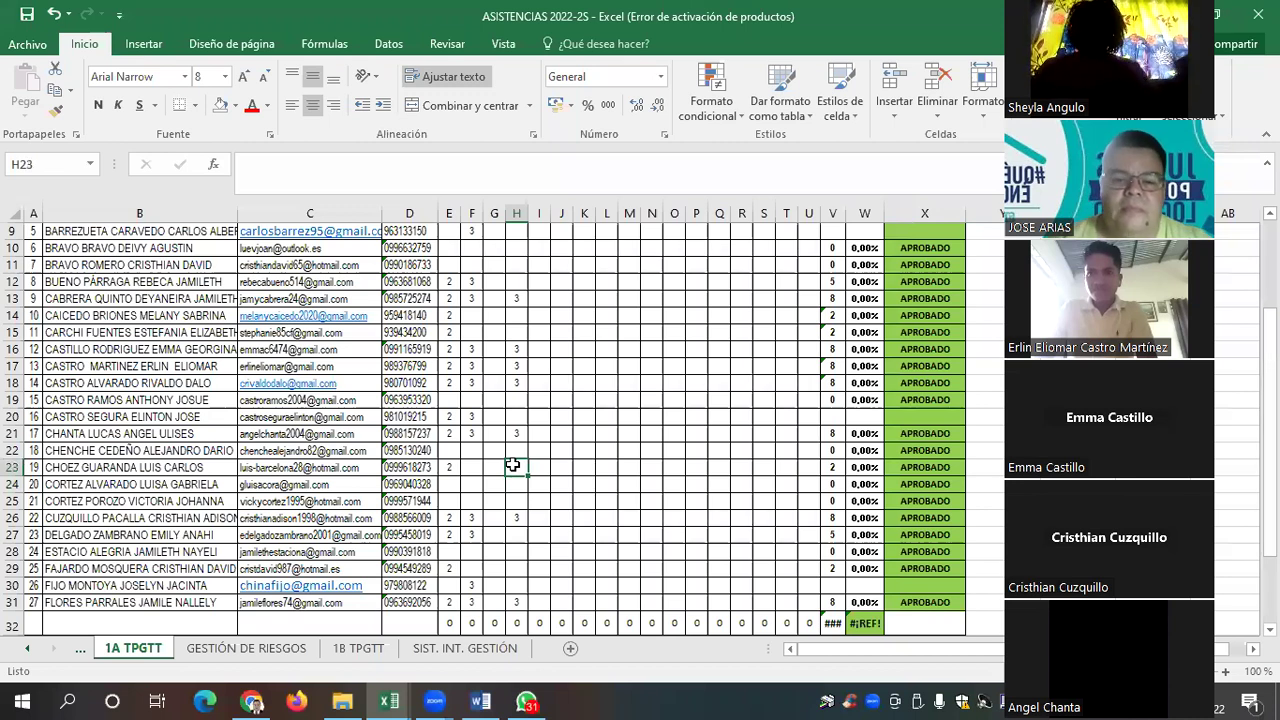
{"action": "key", "text": "Up"}
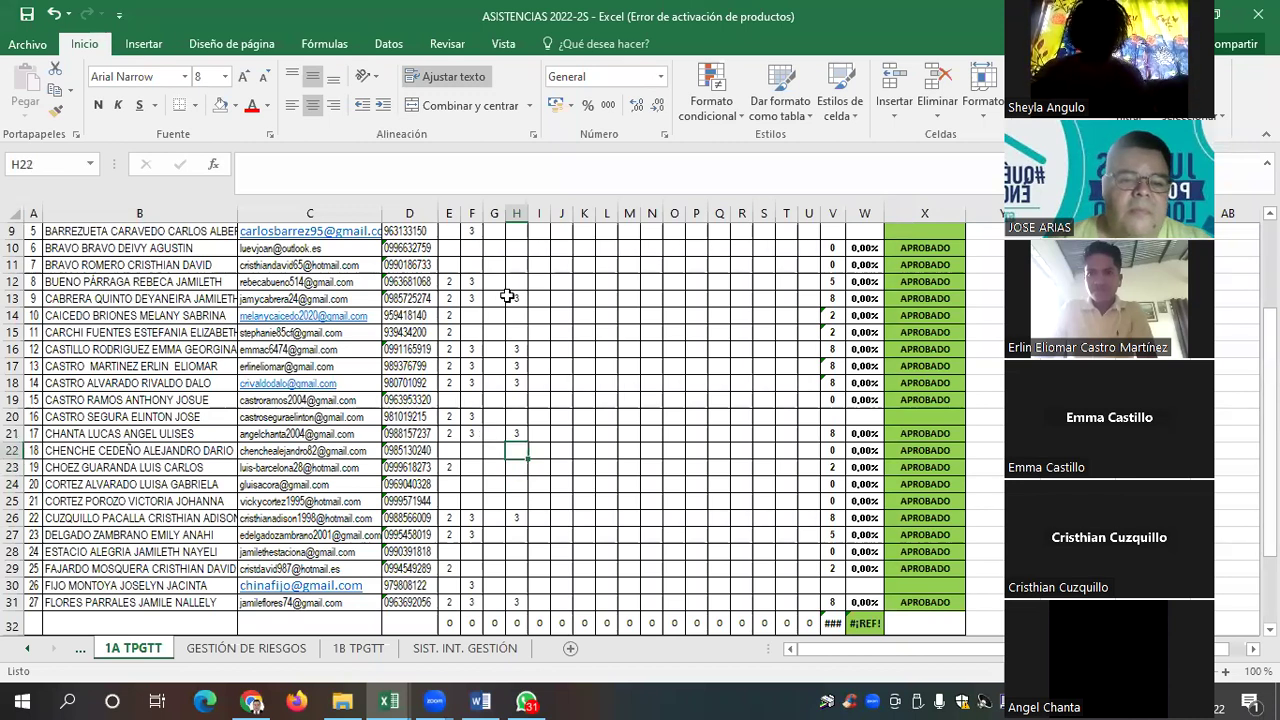
{"action": "left_click", "coordinate": [517, 231]}
{"action": "type", "text": "3"}
{"action": "key", "text": "Return"}
{"action": "key", "text": "Up"}
{"action": "key", "text": "Up"}
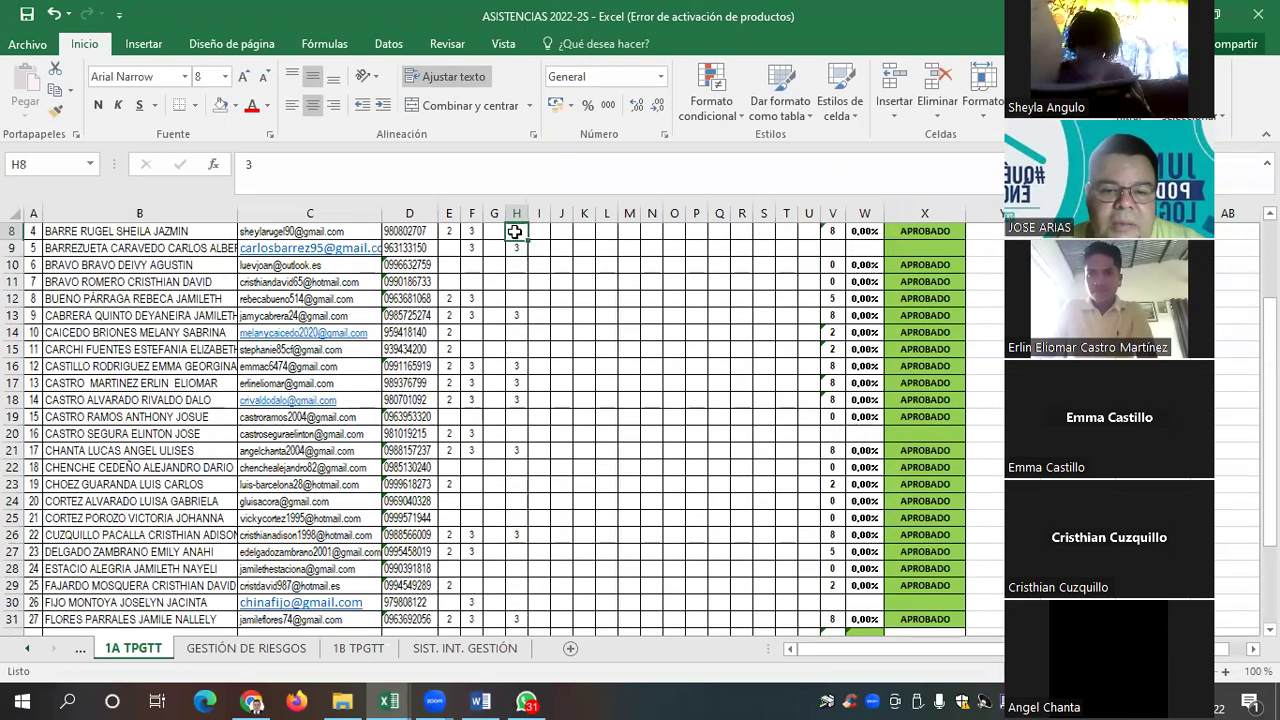
{"action": "key", "text": "Up"}
{"action": "key", "text": "Up"}
{"action": "key", "text": "Up"}
{"action": "key", "text": "Down"}
{"action": "key", "text": "Down"}
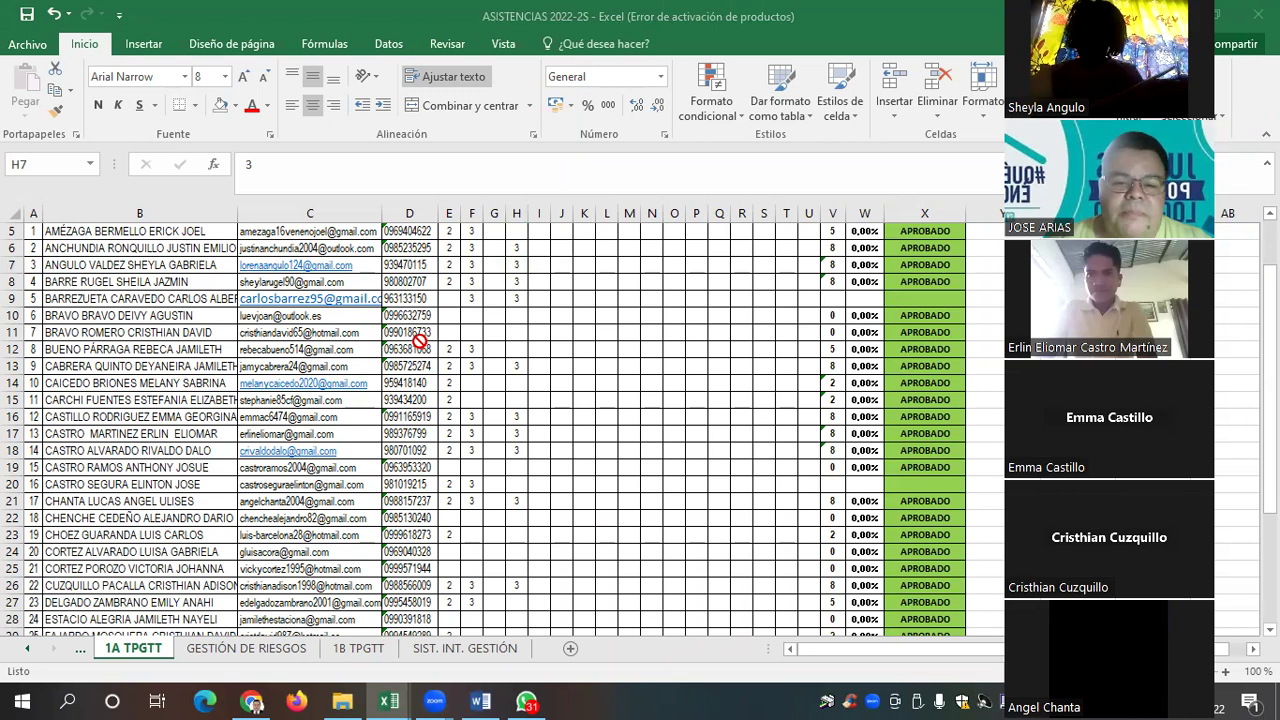
Review the 30/11/2022 column from the header rows down to H31
{"action": "left_click", "coordinate": [515, 315]}
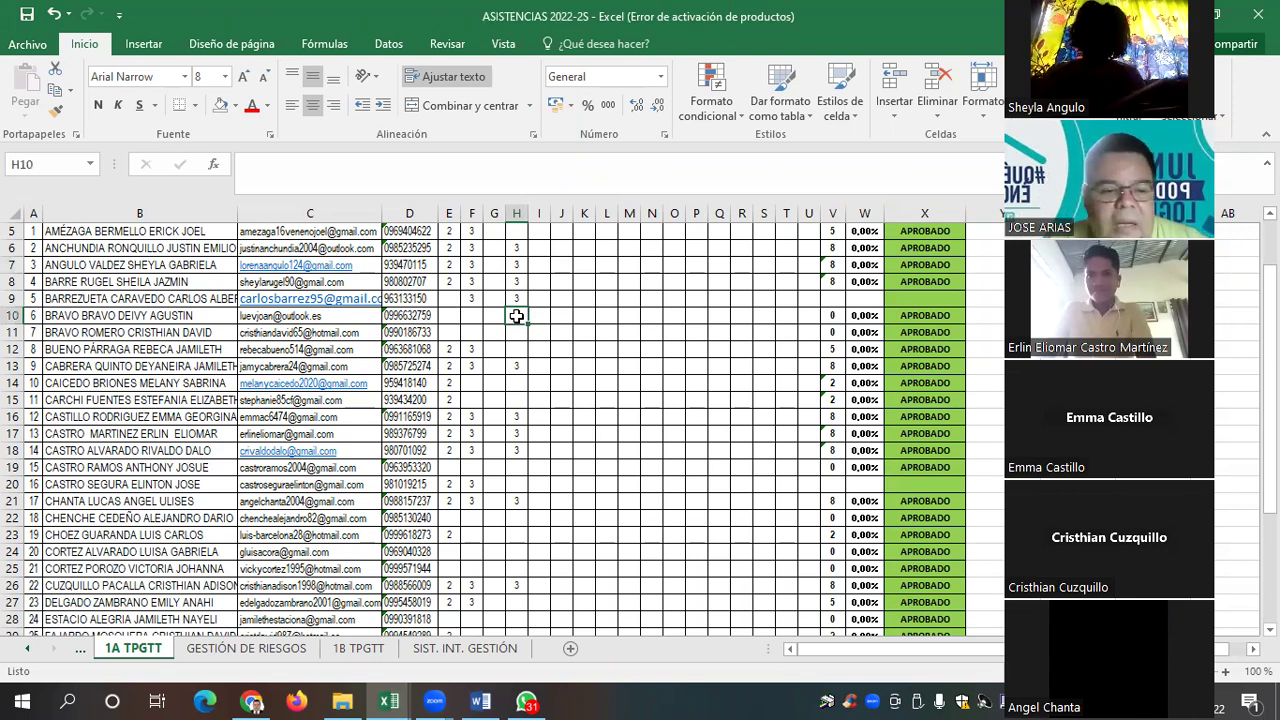
{"action": "key", "text": "Up"}
{"action": "key", "text": "Up"}
{"action": "key", "text": "Up"}
{"action": "key", "text": "Up"}
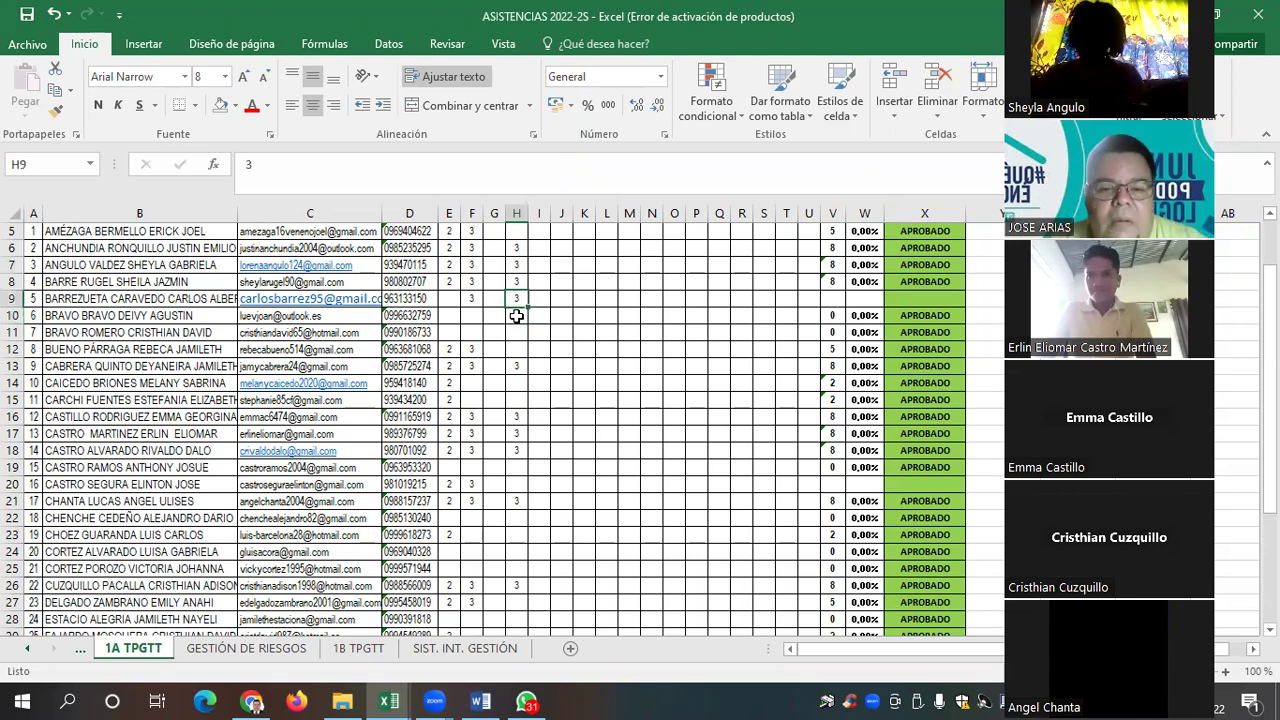
{"action": "key", "text": "Up"}
{"action": "scroll", "coordinate": [516, 316], "scroll_direction": "up", "scroll_amount": 1}
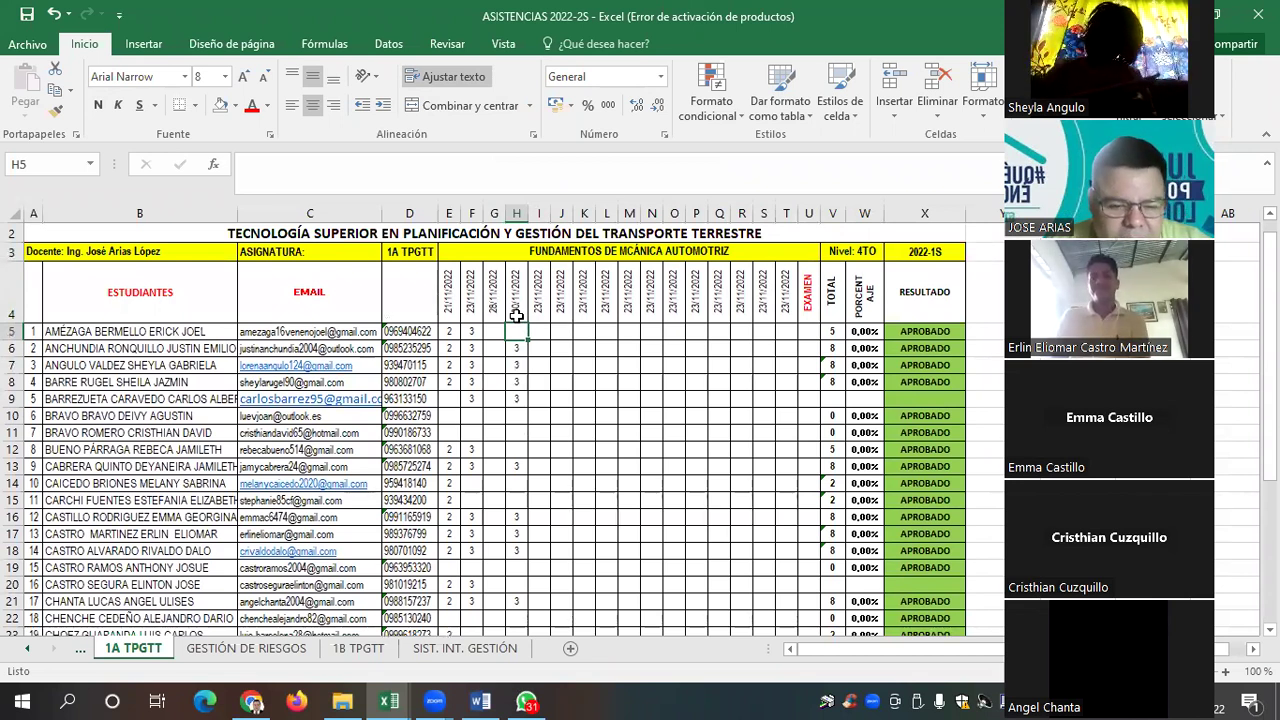
{"action": "key", "text": "Down"}
{"action": "key", "text": "Down"}
{"action": "key", "text": "Down"}
{"action": "key", "text": "Down"}
{"action": "key", "text": "Down"}
{"action": "key", "text": "Down"}
{"action": "key", "text": "Down"}
{"action": "key", "text": "Down"}
{"action": "key", "text": "Down"}
{"action": "key", "text": "Down"}
{"action": "key", "text": "Down"}
{"action": "key", "text": "Down"}
{"action": "key", "text": "Down"}
{"action": "key", "text": "Down"}
{"action": "key", "text": "Down"}
{"action": "key", "text": "Down"}
{"action": "key", "text": "Down"}
{"action": "key", "text": "Down"}
{"action": "key", "text": "Down"}
{"action": "key", "text": "Down"}
{"action": "key", "text": "Down"}
{"action": "key", "text": "Down"}
{"action": "key", "text": "Down"}
{"action": "key", "text": "Down"}
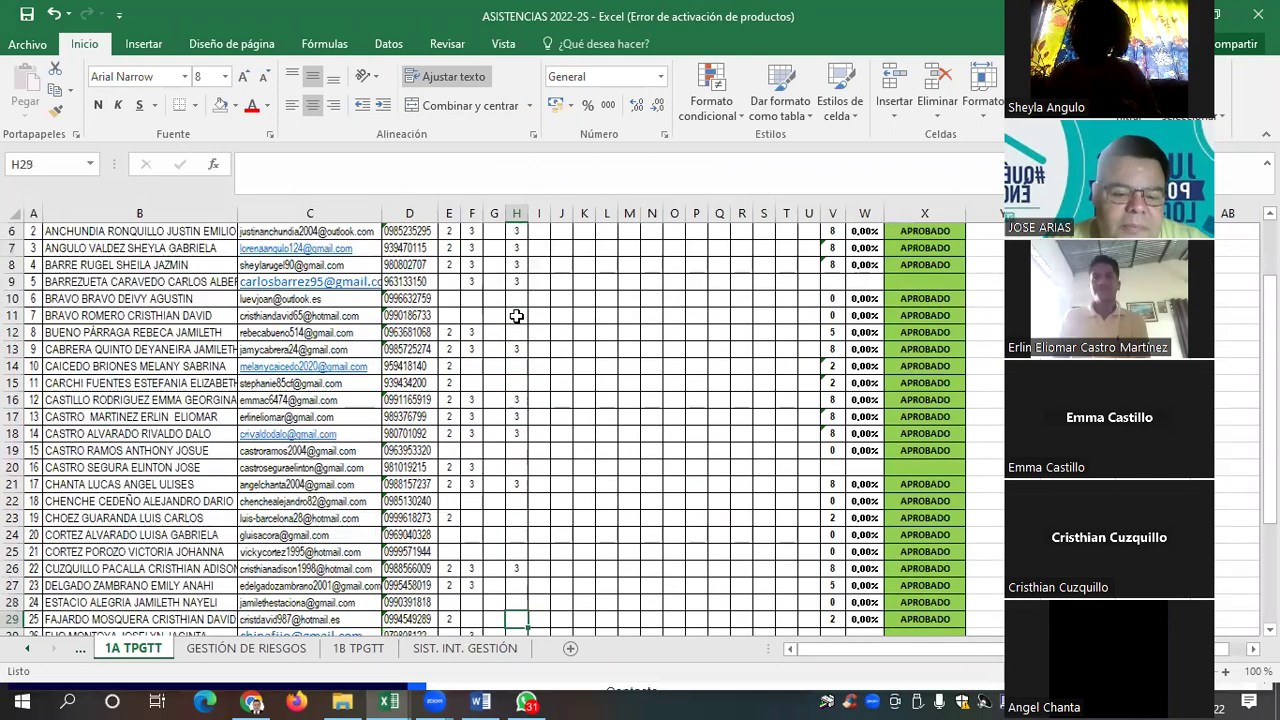
{"action": "key", "text": "Down"}
{"action": "key", "text": "Down"}
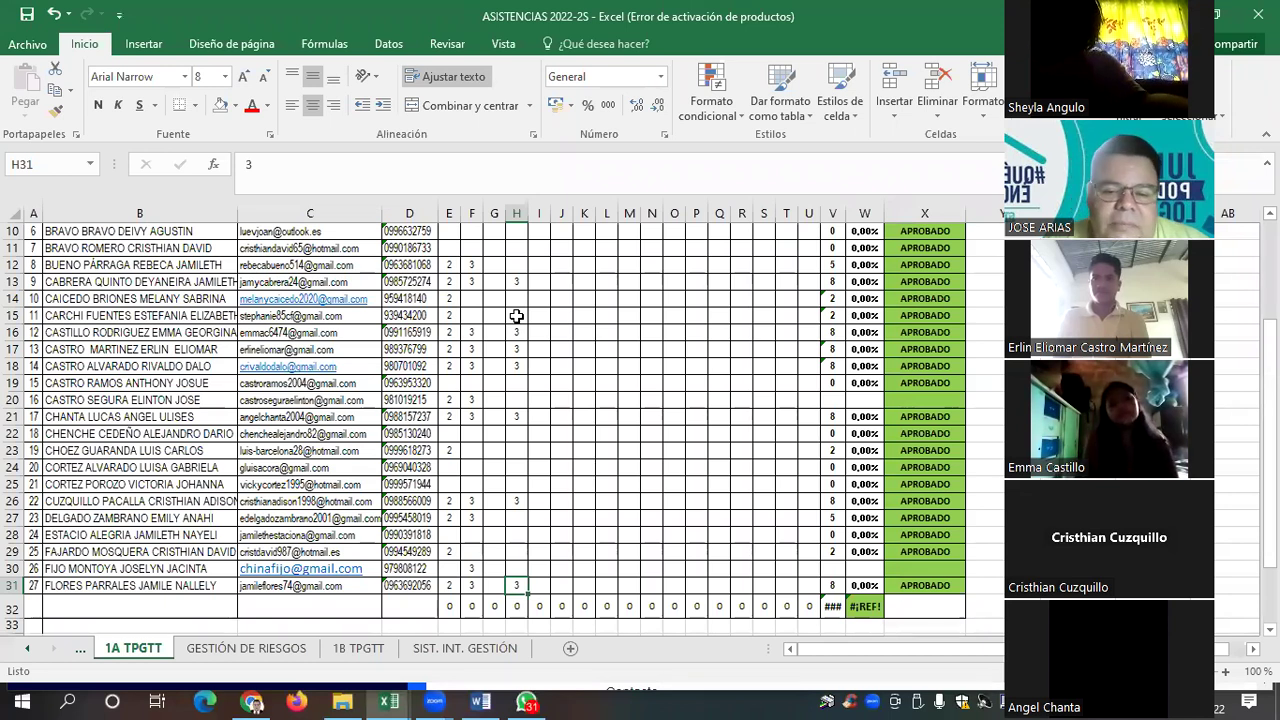
Enter a 3 in H5 for the first student, then check column H down to row 14
{"action": "key", "text": "Down"}
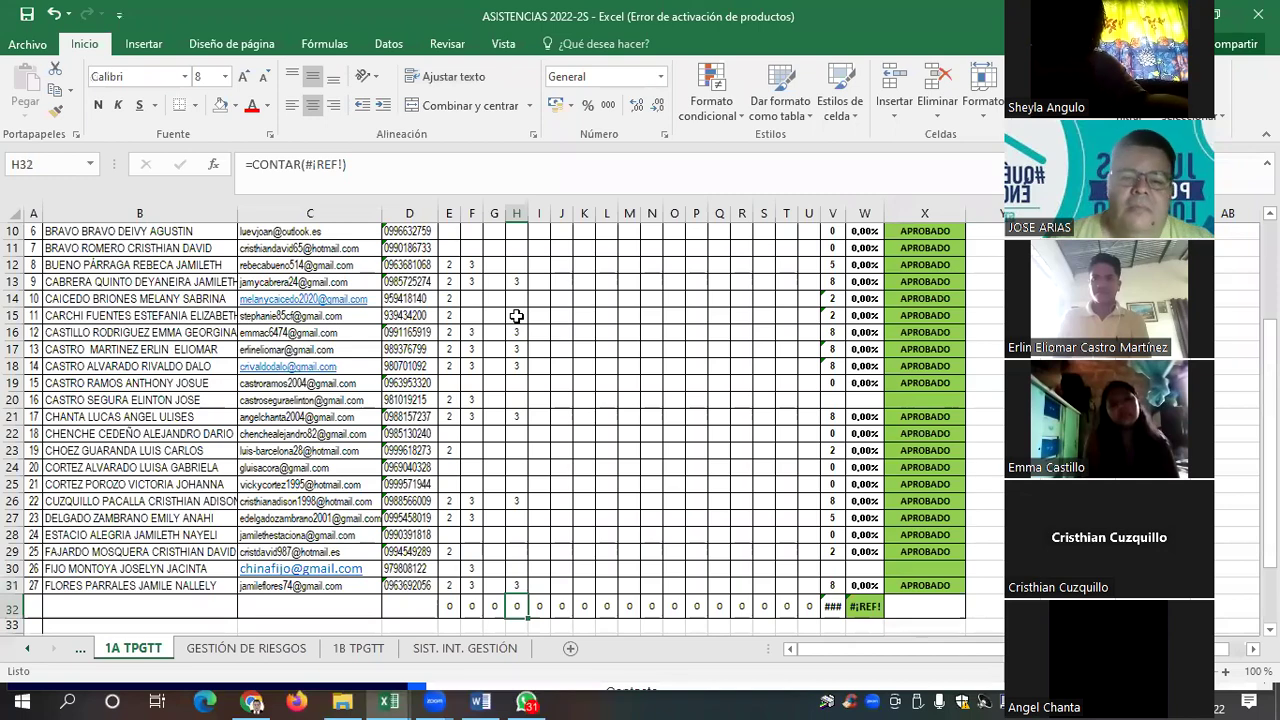
{"action": "left_click", "coordinate": [516, 316]}
{"action": "left_click", "coordinate": [513, 231]}
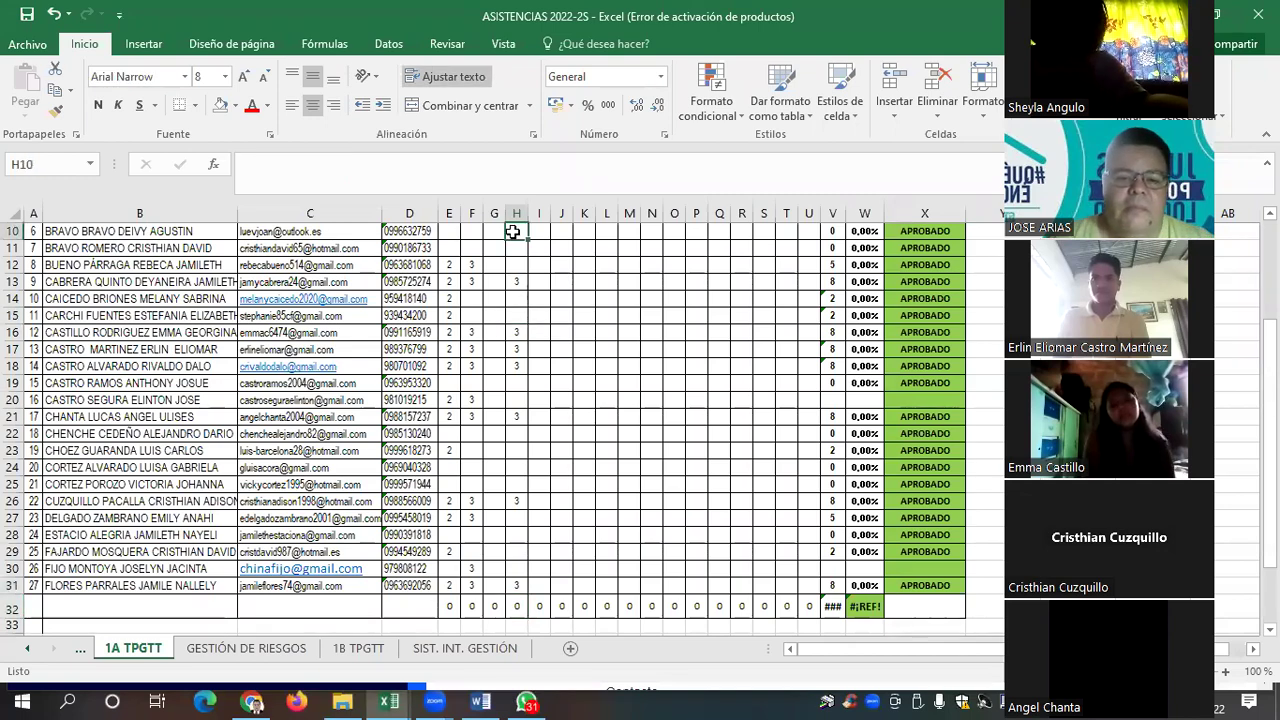
{"action": "key", "text": "Up"}
{"action": "key", "text": "Up"}
{"action": "key", "text": "Up"}
{"action": "key", "text": "Up"}
{"action": "key", "text": "Up"}
{"action": "key", "text": "Up"}
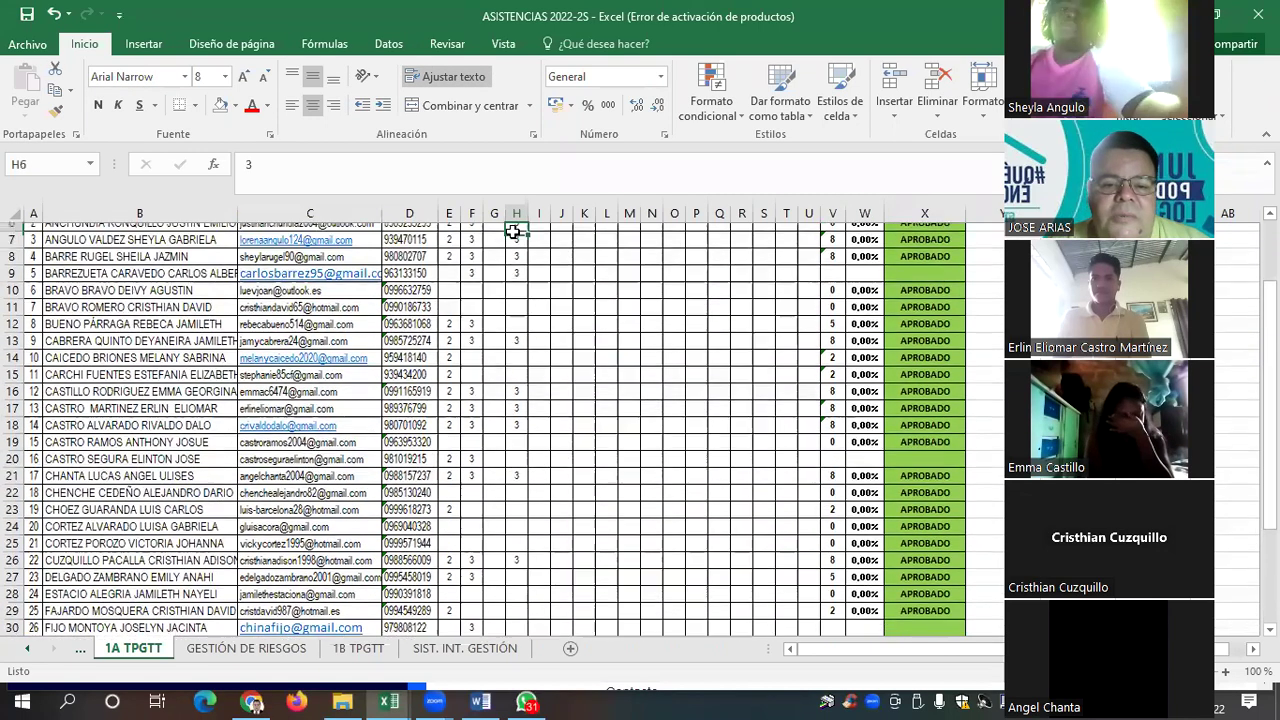
{"action": "key", "text": "Down"}
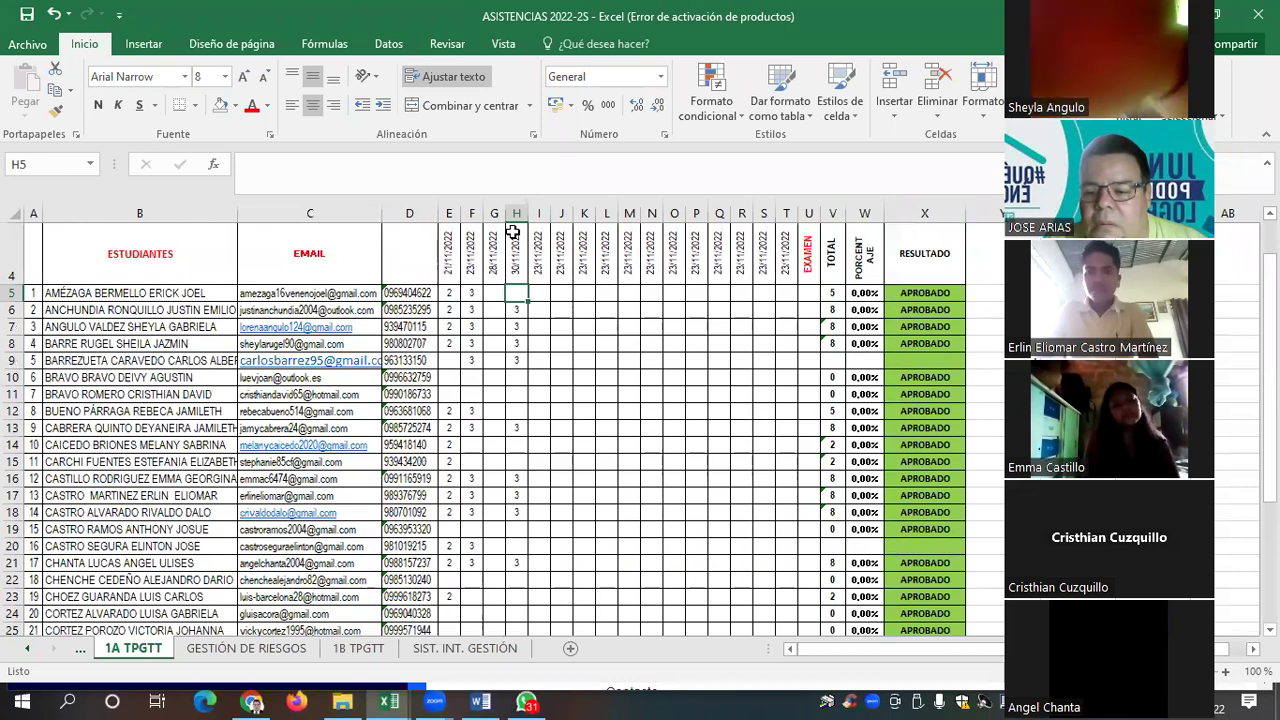
{"action": "type", "text": "3"}
{"action": "key", "text": "Return"}
{"action": "key", "text": "Down"}
{"action": "key", "text": "Down"}
{"action": "key", "text": "Down"}
{"action": "key", "text": "Down"}
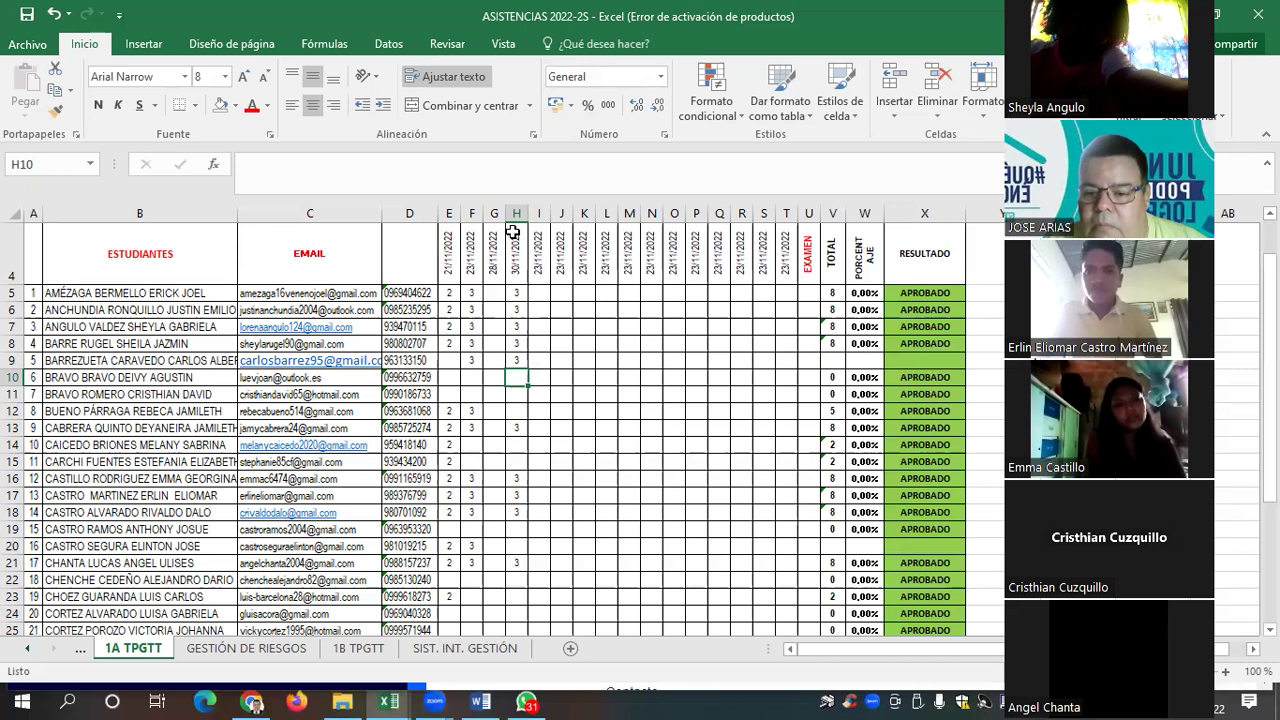
{"action": "key", "text": "Down"}
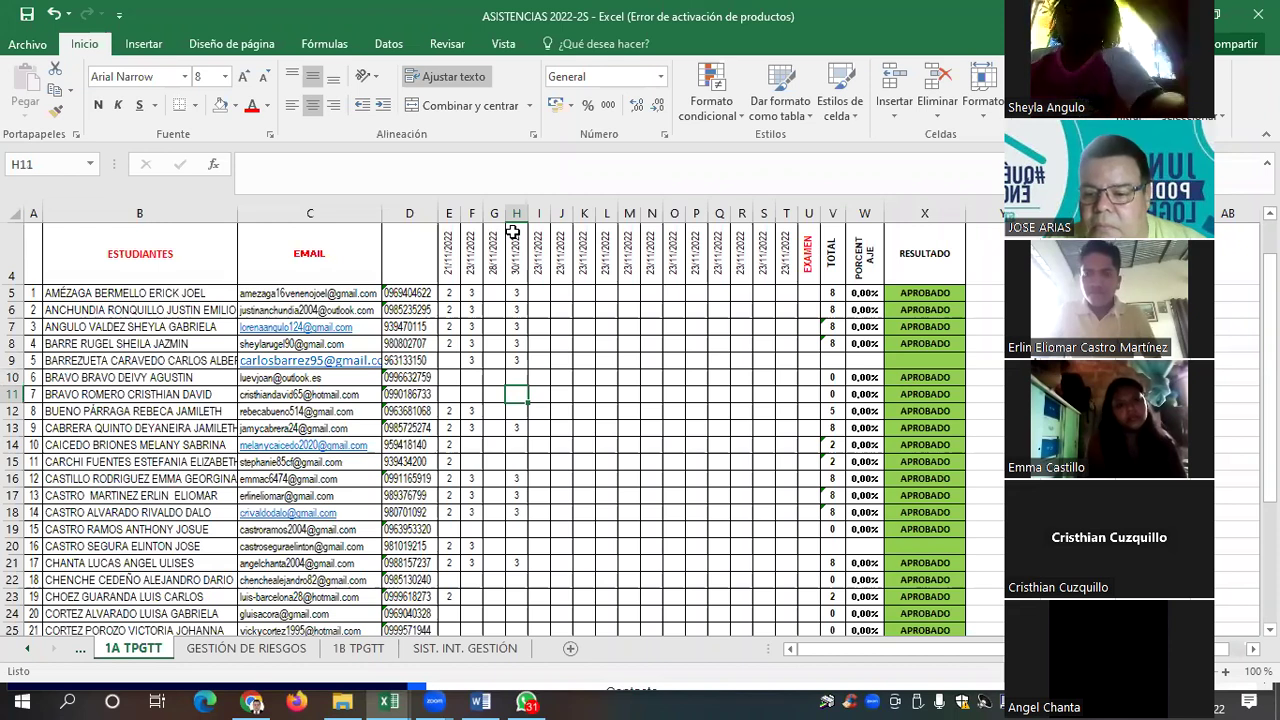
{"action": "key", "text": "Down"}
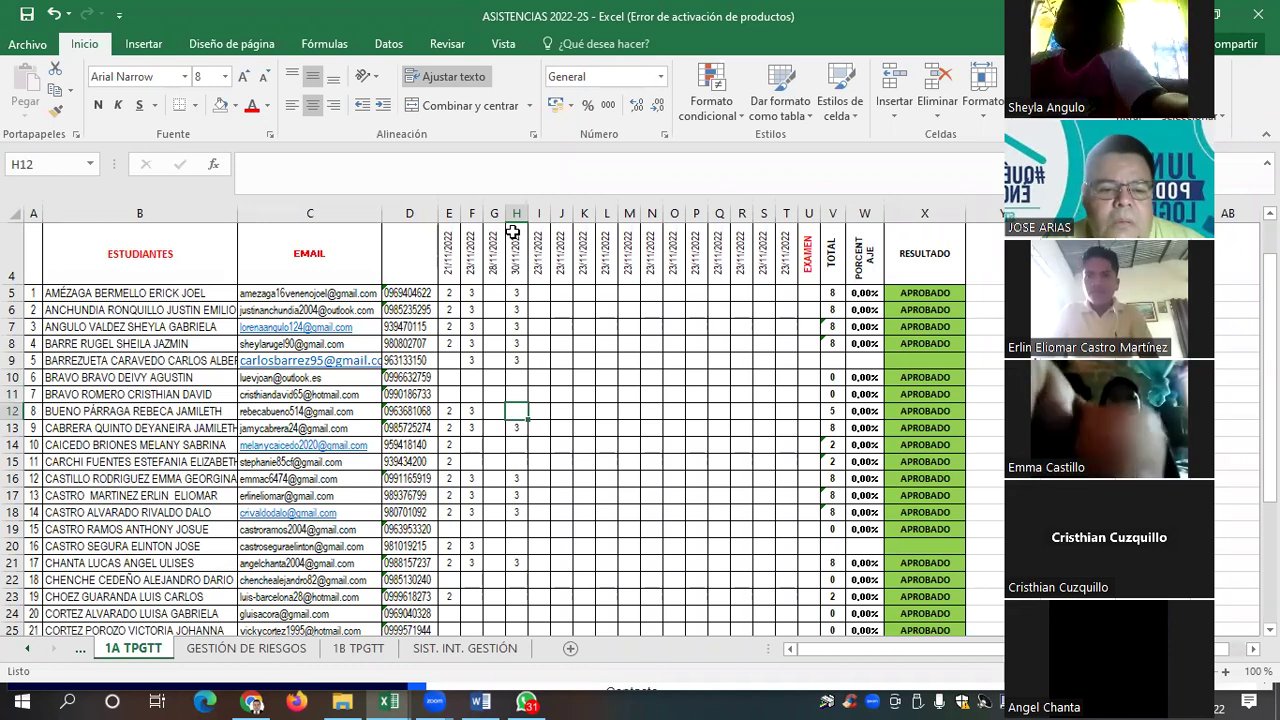
{"action": "key", "text": "Down"}
{"action": "key", "text": "Down"}
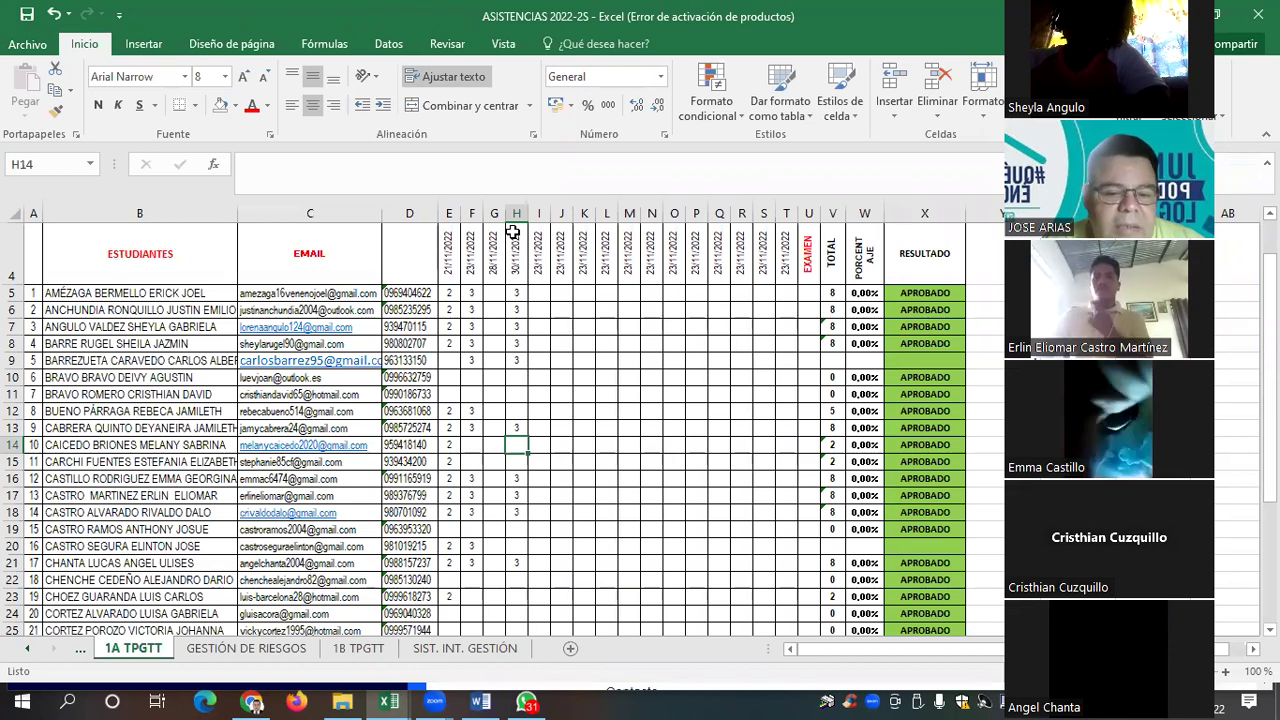
{"action": "key", "text": "Up"}
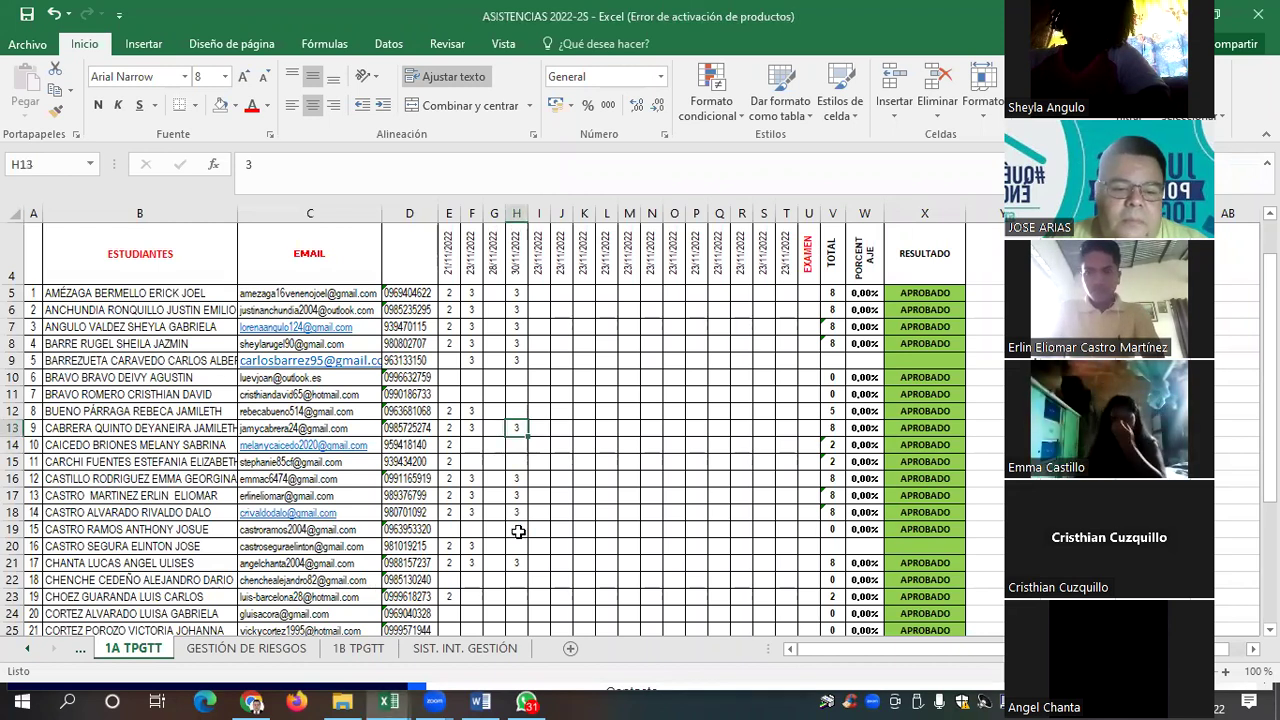
{"action": "left_click", "coordinate": [515, 410]}
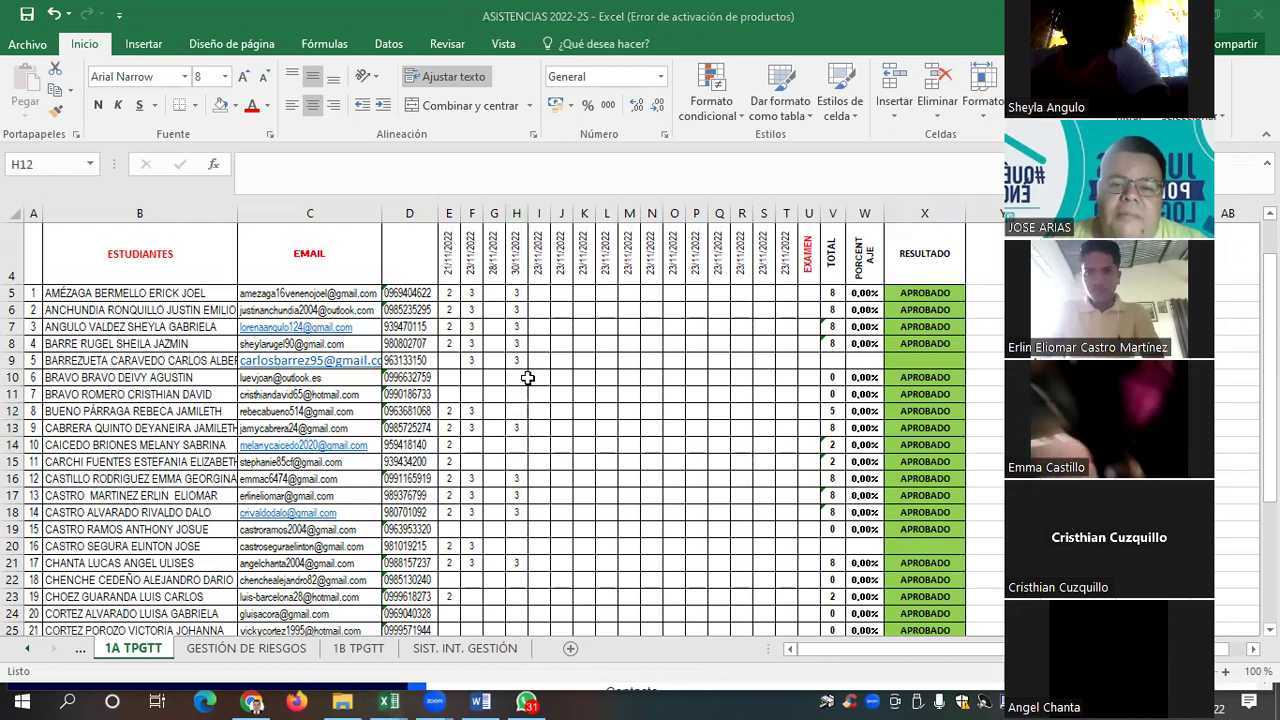
{"action": "key", "text": "Down"}
{"action": "key", "text": "Down"}
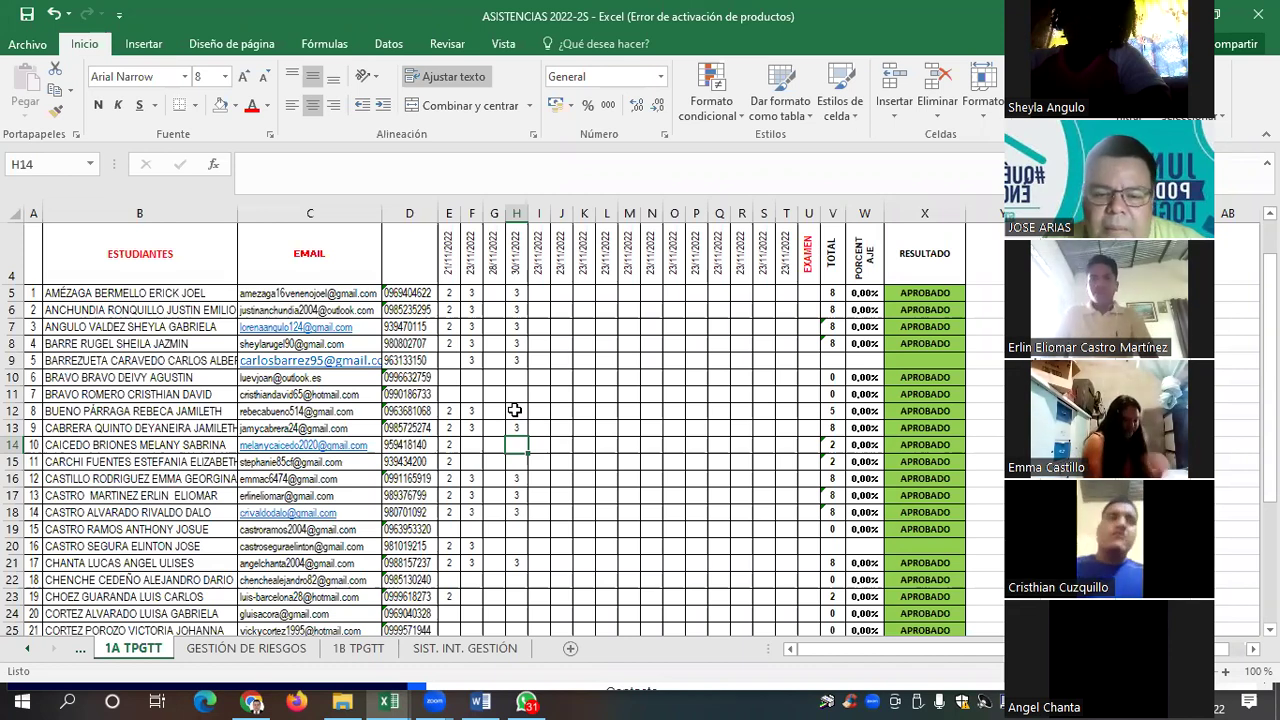
{"action": "key", "text": "Down"}
{"action": "key", "text": "Up"}
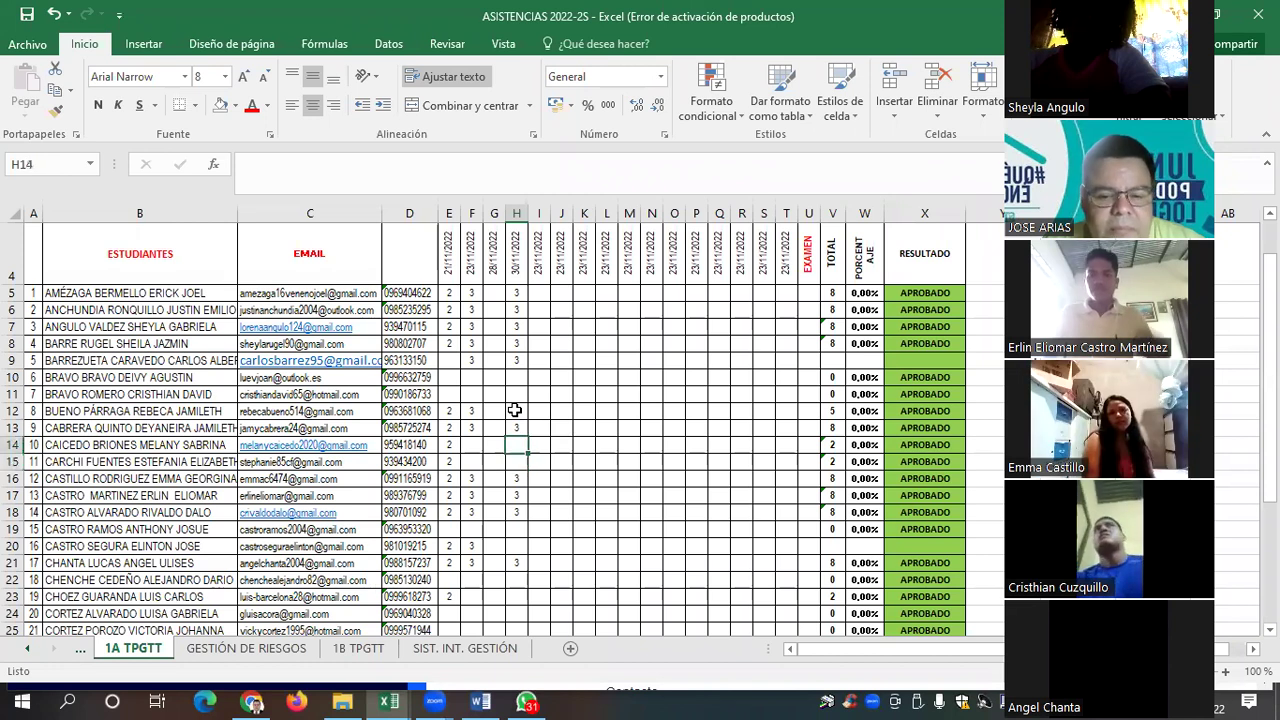
{"action": "key", "text": "Down"}
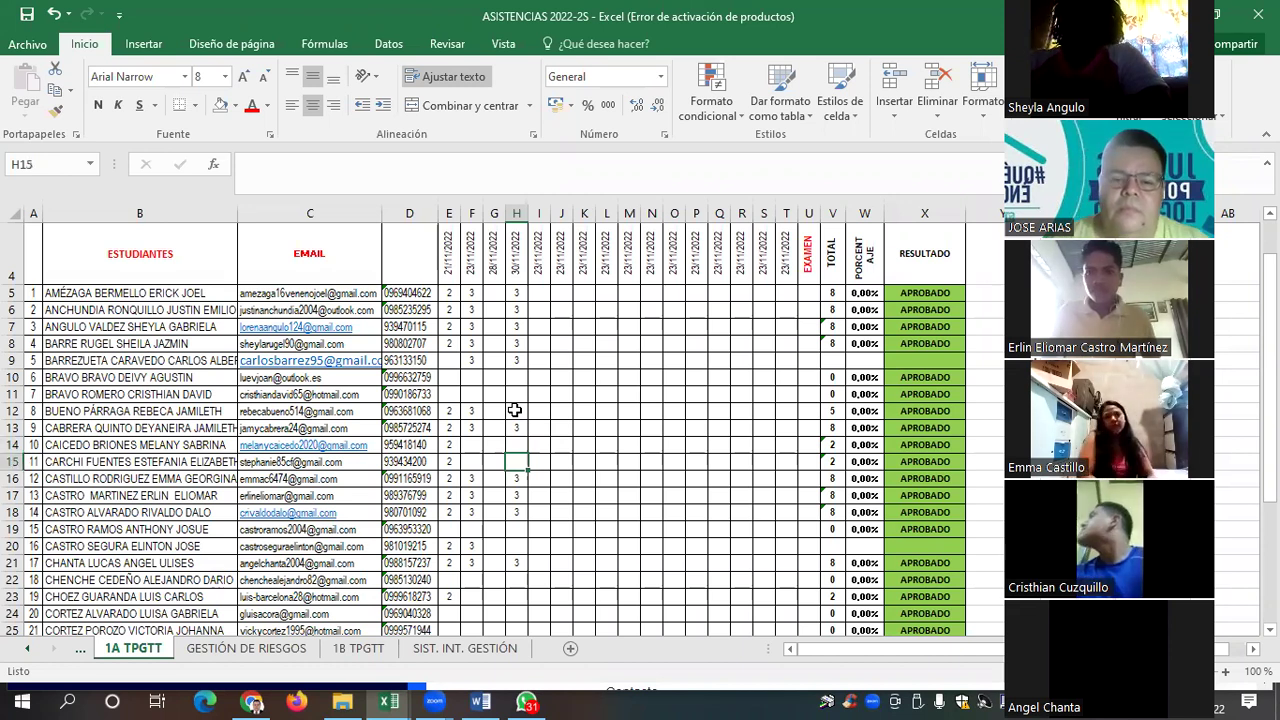
{"action": "left_click", "coordinate": [516, 478]}
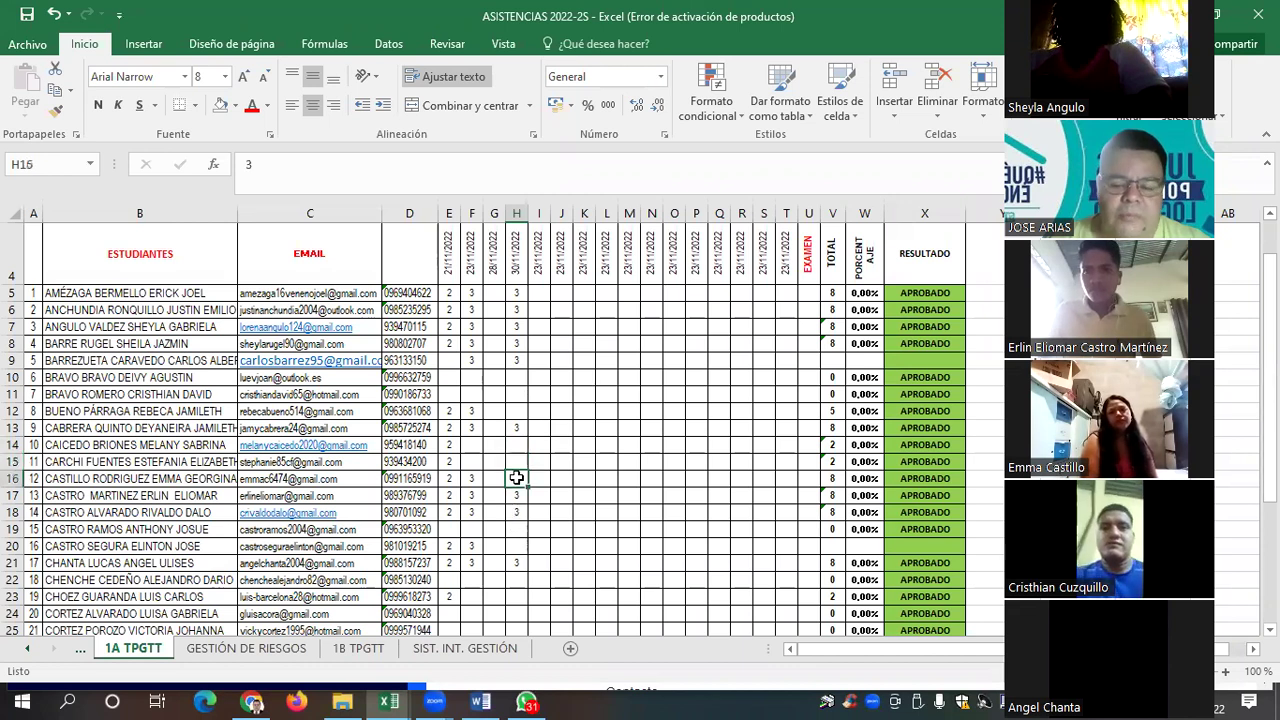
{"action": "key", "text": "Down"}
{"action": "key", "text": "Down"}
{"action": "key", "text": "Down"}
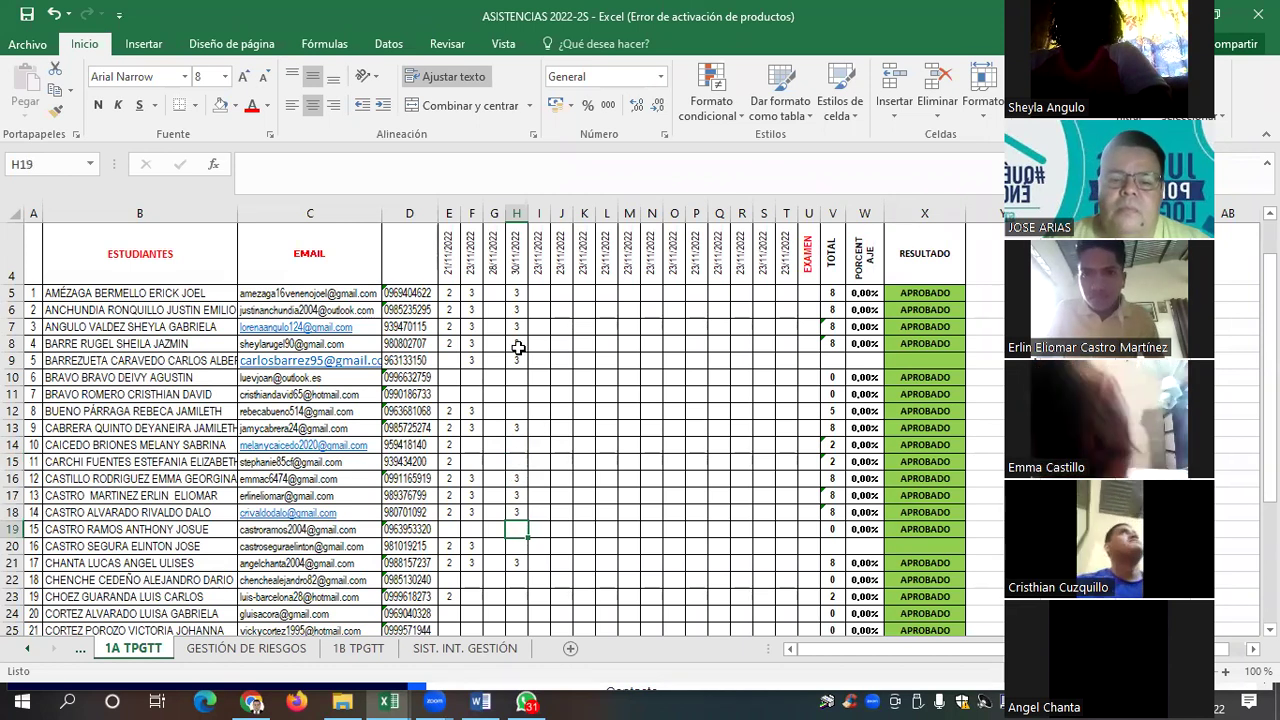
{"action": "key", "text": "Down"}
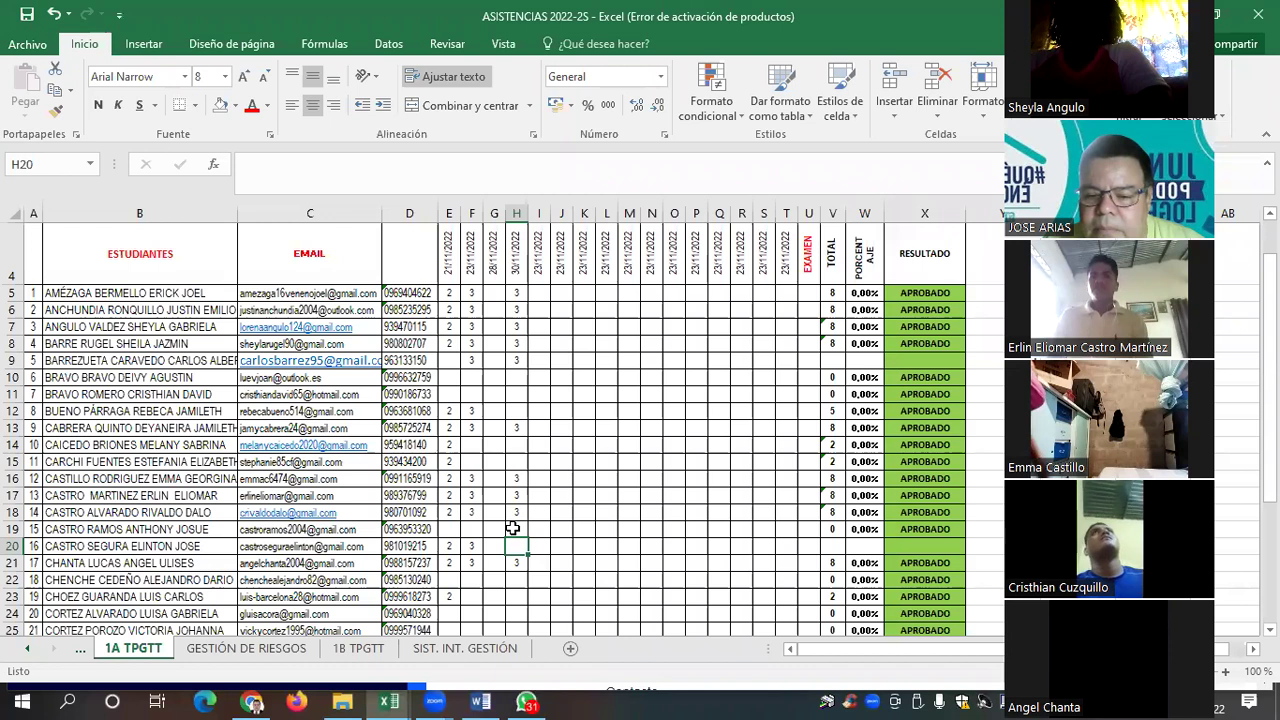
{"action": "key", "text": "Down"}
{"action": "key", "text": "Down"}
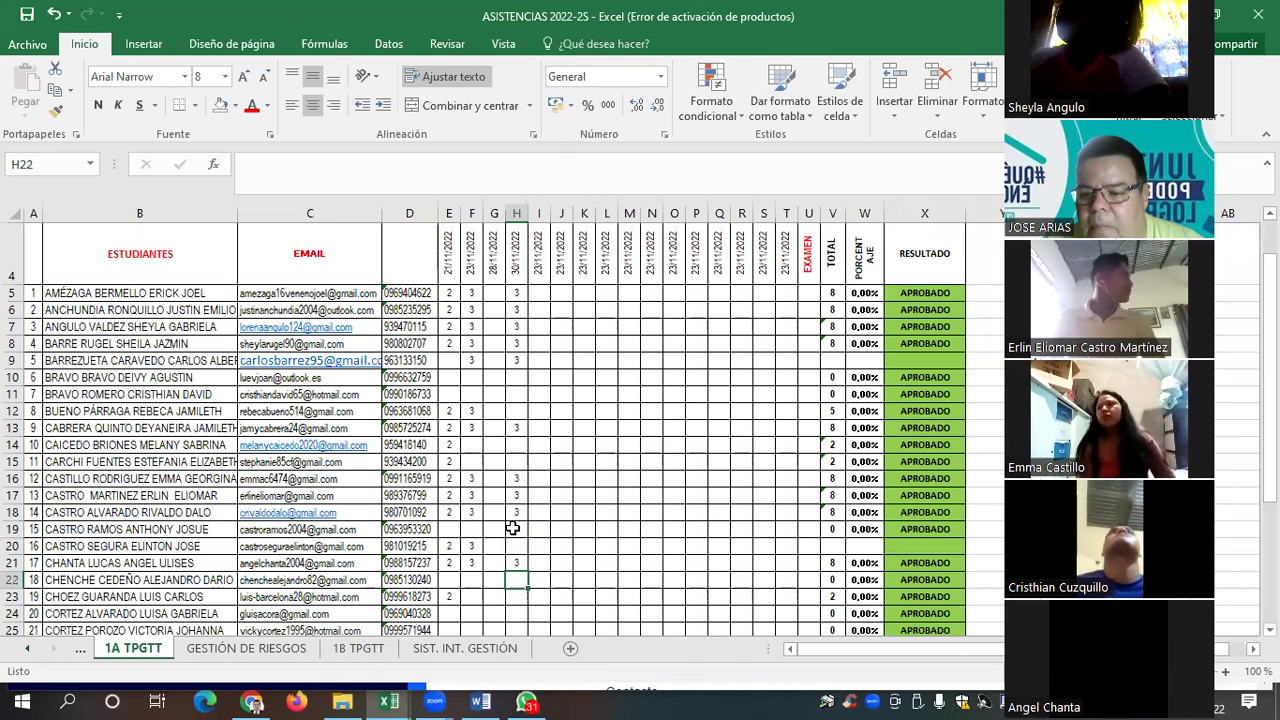
{"action": "key", "text": "Down"}
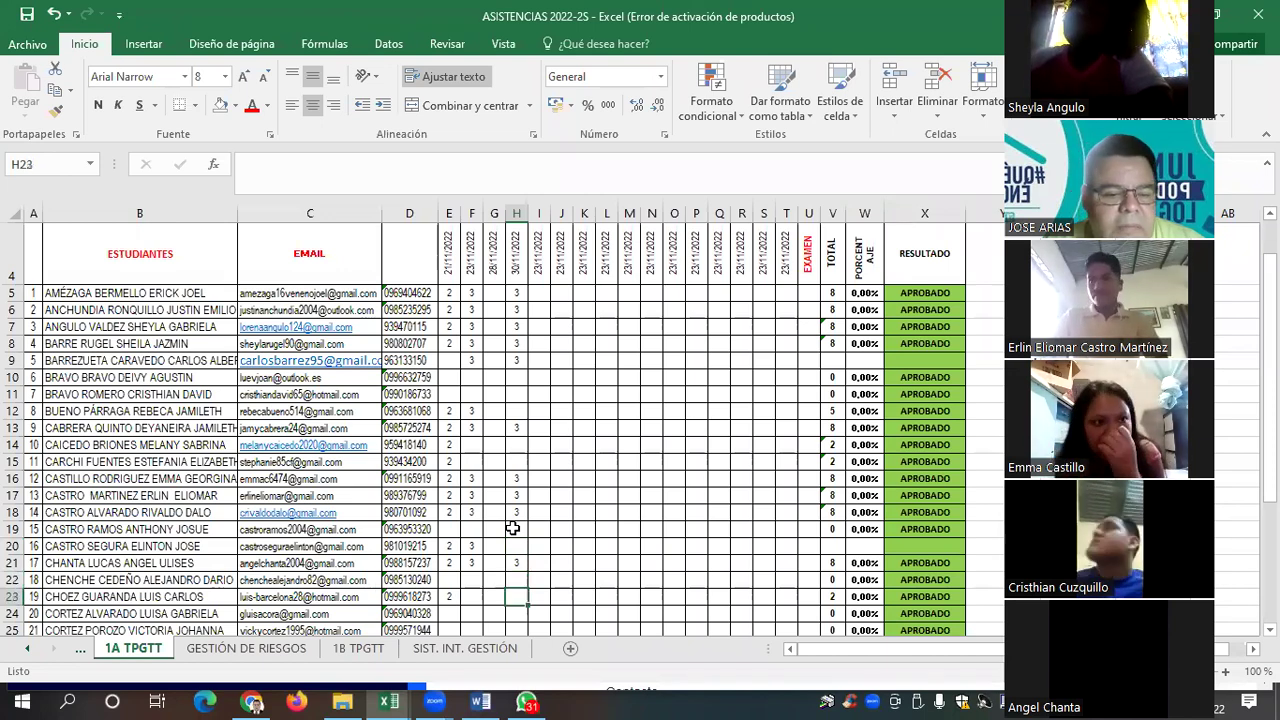
{"action": "key", "text": "Down"}
{"action": "key", "text": "Down"}
{"action": "key", "text": "Down"}
{"action": "key", "text": "Down"}
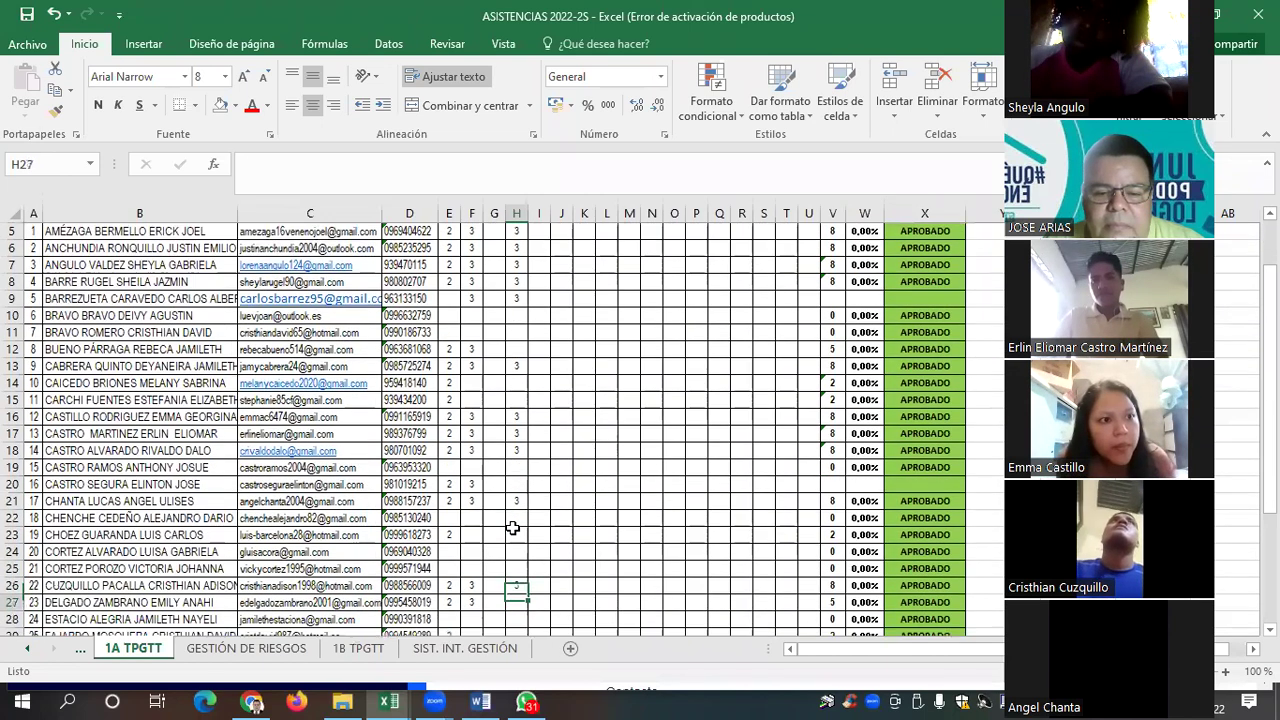
Step down column H and enter a mark of 3 in H27
{"action": "key", "text": "Up"}
{"action": "key", "text": "Up"}
{"action": "key", "text": "Up"}
{"action": "key", "text": "Up"}
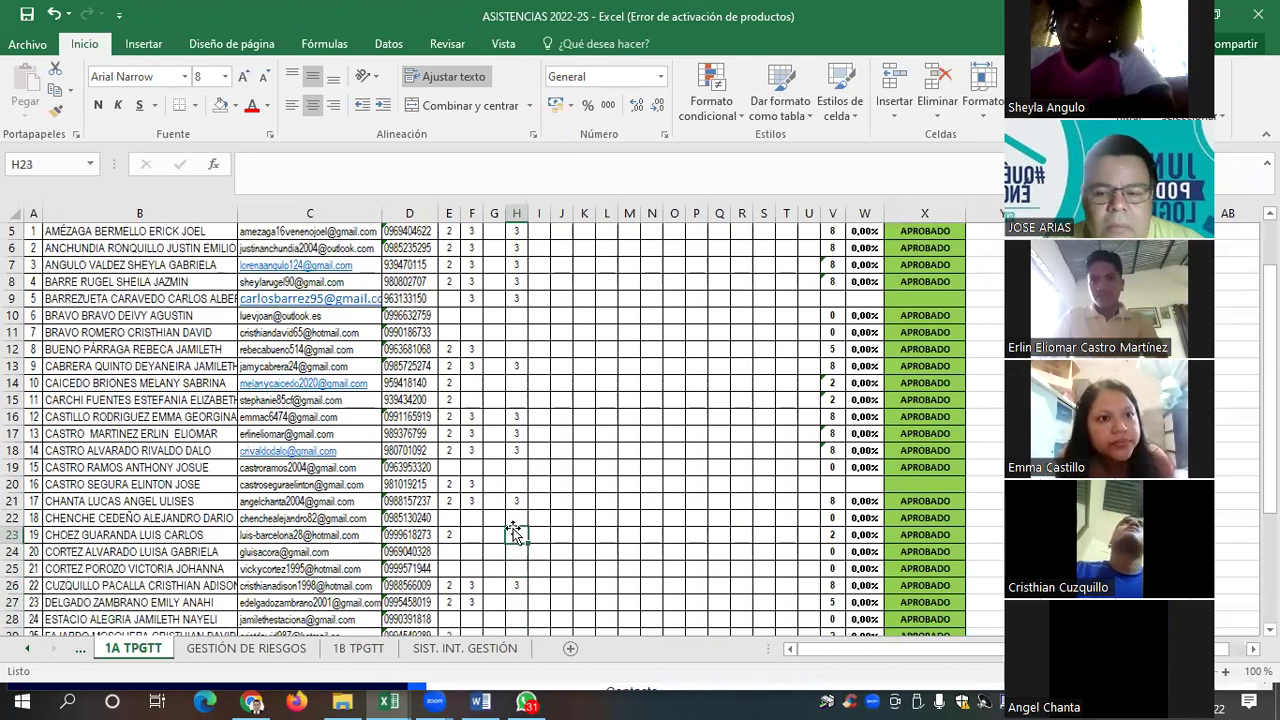
{"action": "key", "text": "Down"}
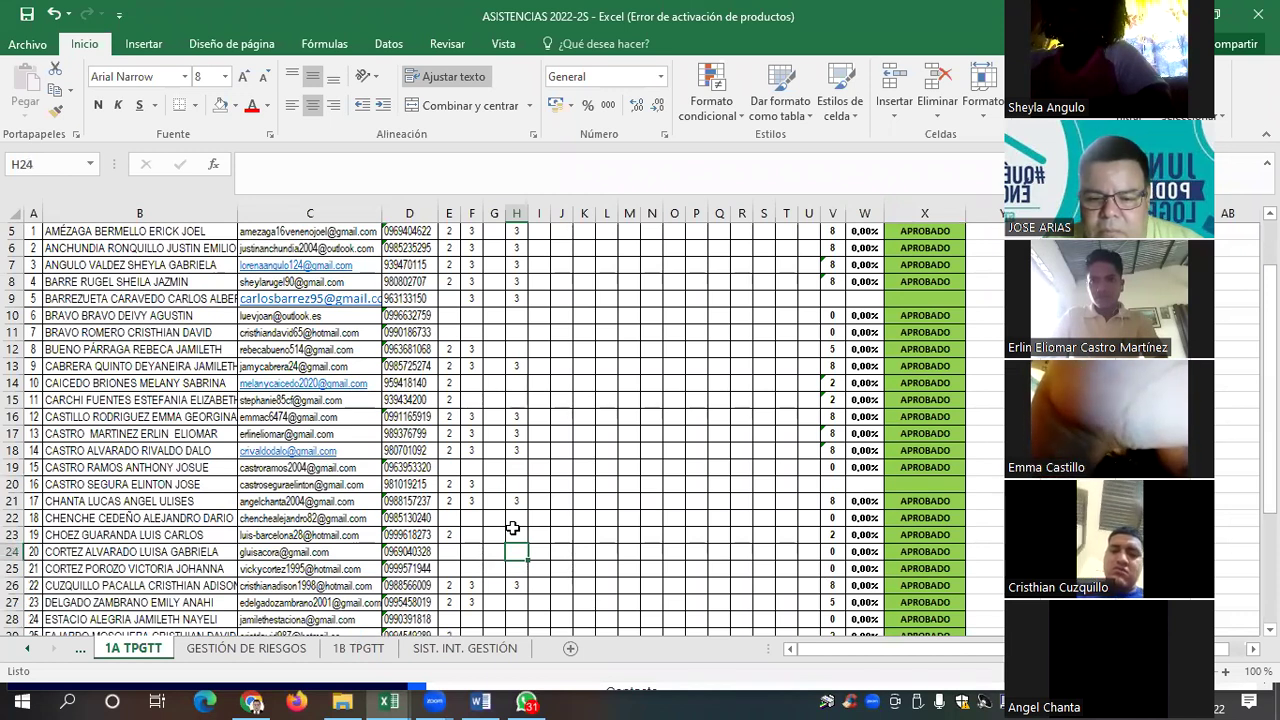
{"action": "key", "text": "Down"}
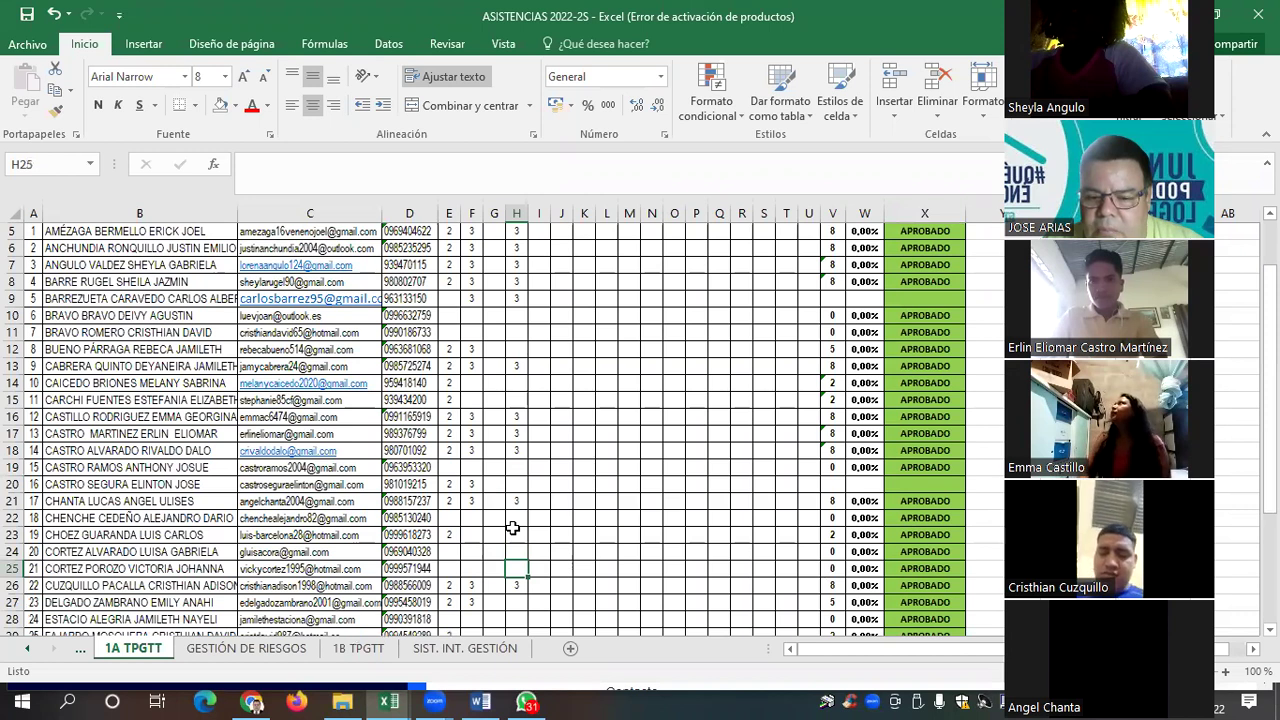
{"action": "key", "text": "Down"}
{"action": "key", "text": "Down"}
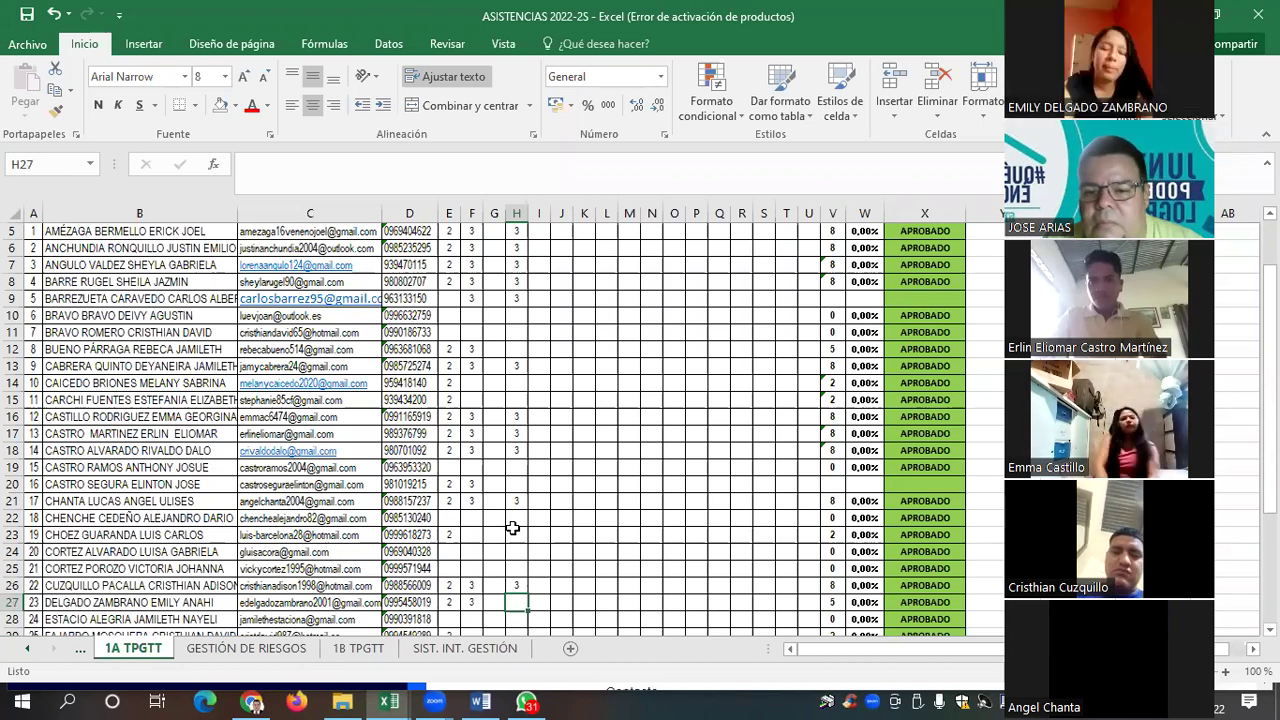
{"action": "type", "text": "3"}
{"action": "key", "text": "Return"}
Check rows 26–31, then enter a mark of 3 in H30
{"action": "scroll", "coordinate": [512, 527], "scroll_direction": "down", "scroll_amount": 1}
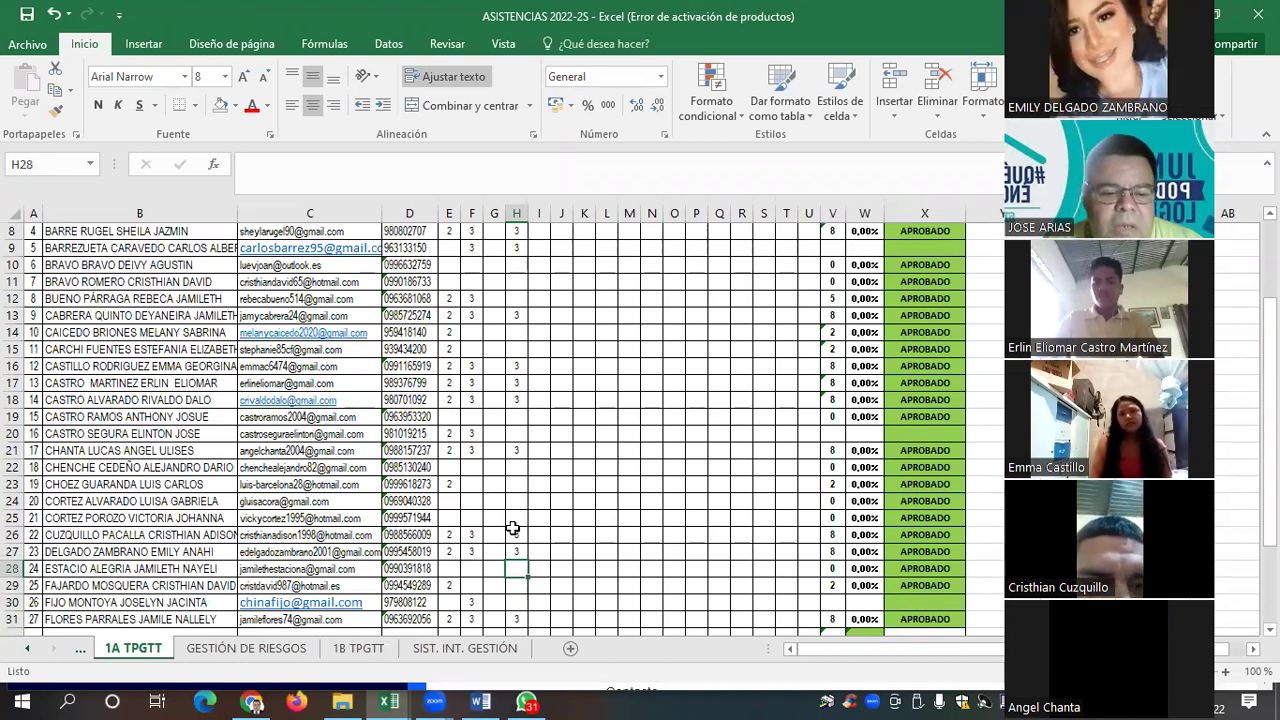
{"action": "key", "text": "Up"}
{"action": "key", "text": "Up"}
{"action": "key", "text": "Down"}
{"action": "key", "text": "Down"}
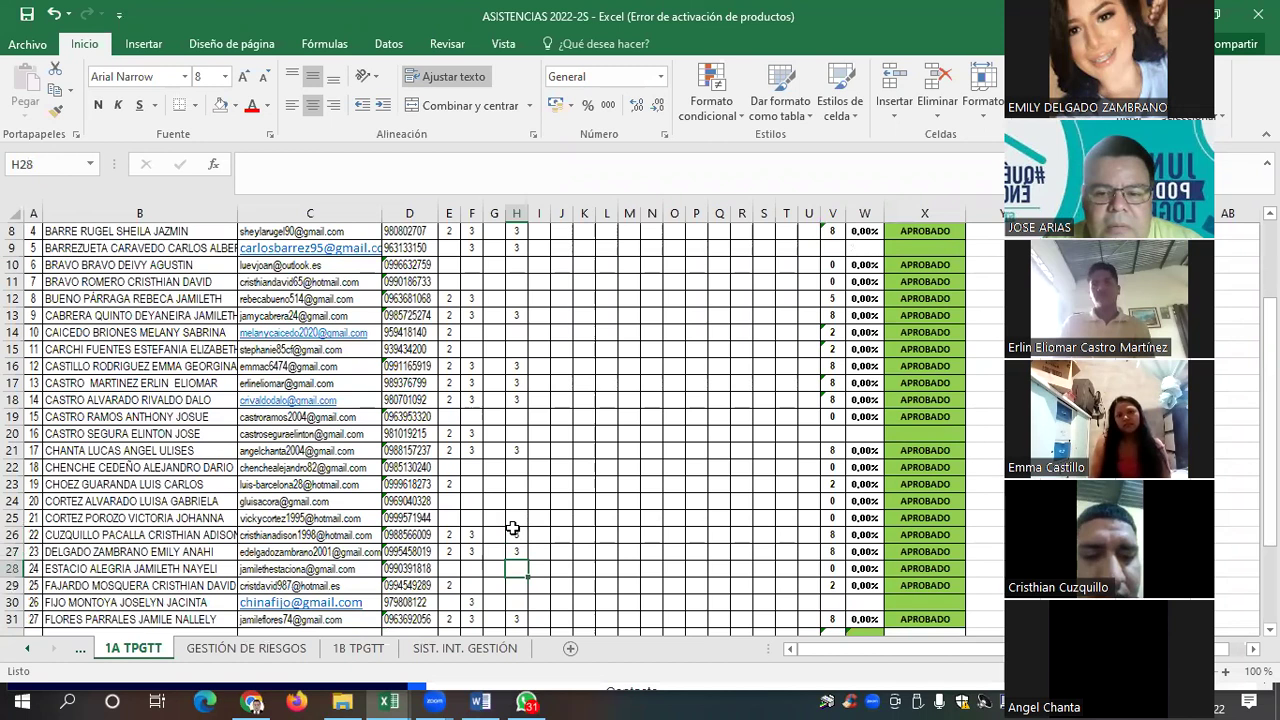
{"action": "key", "text": "Down"}
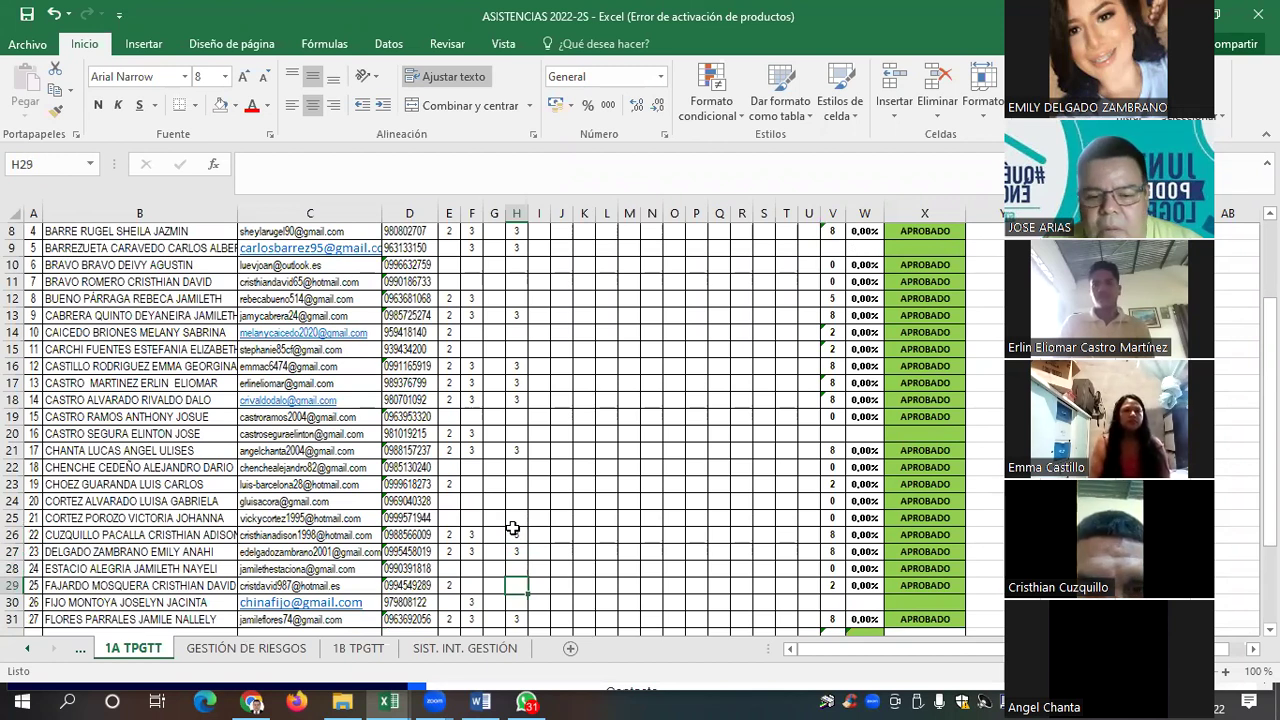
{"action": "key", "text": "Down"}
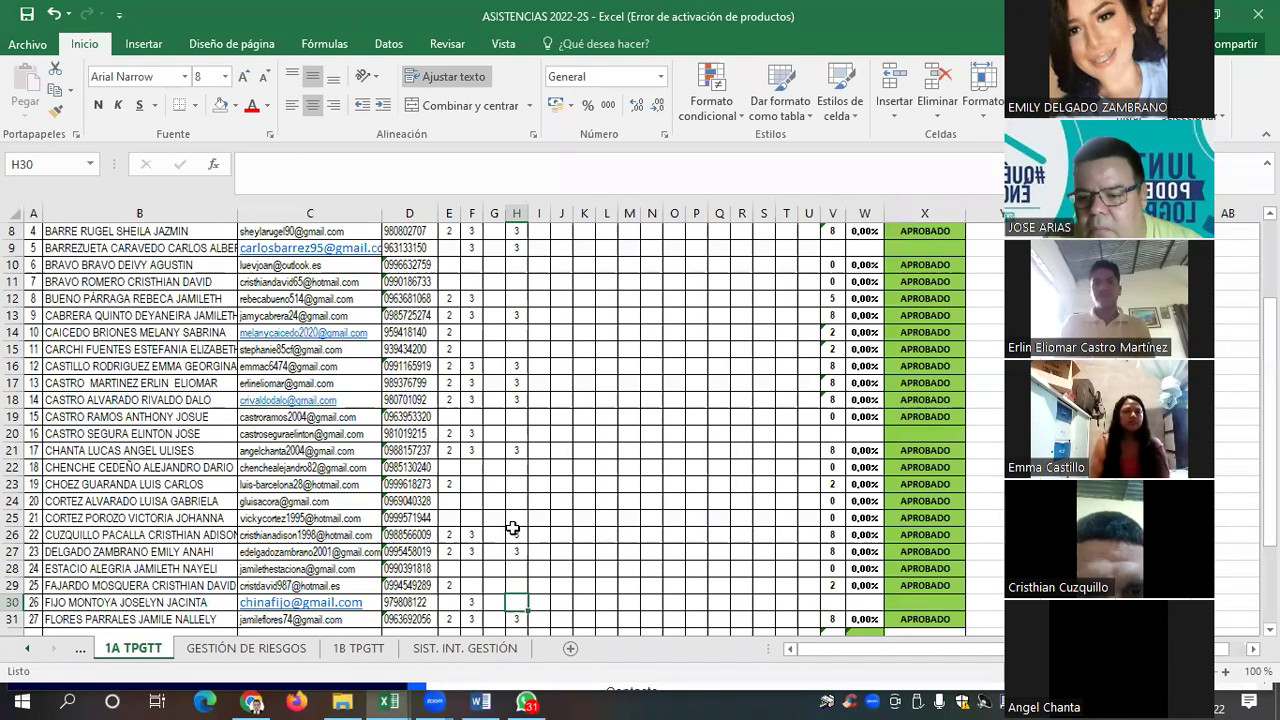
{"action": "key", "text": "Down"}
{"action": "key", "text": "Down"}
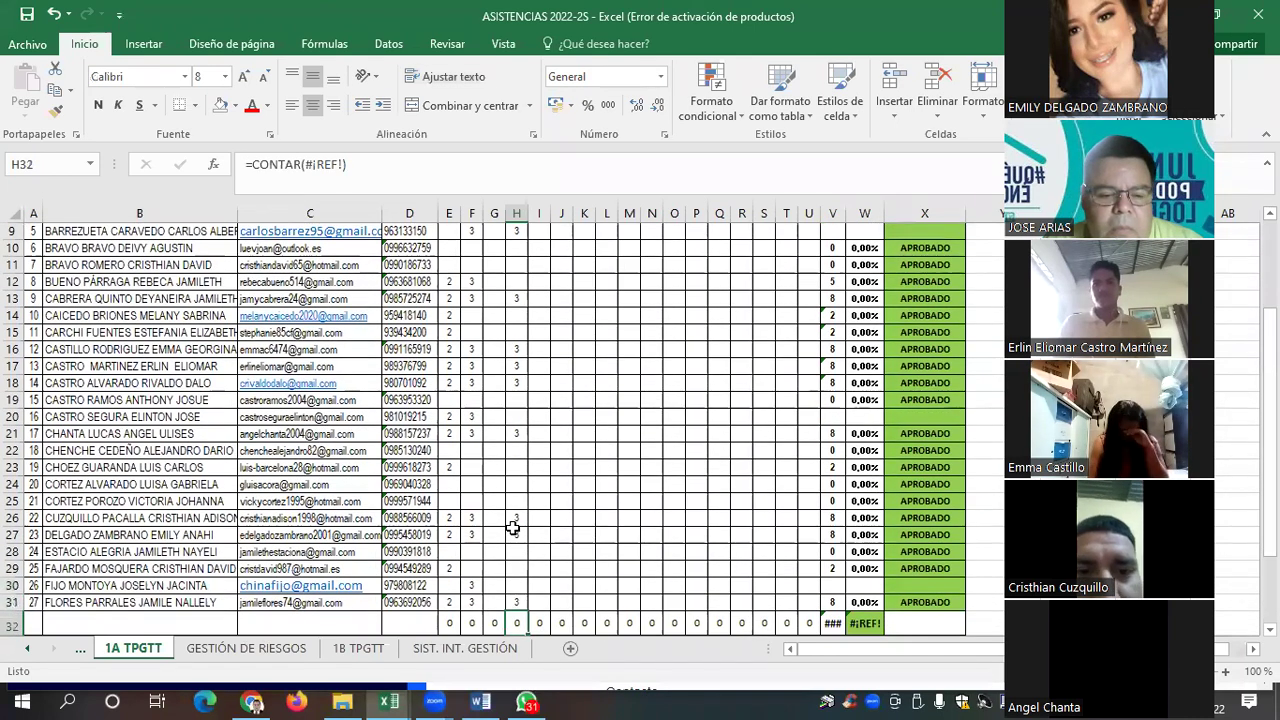
{"action": "key", "text": "Up"}
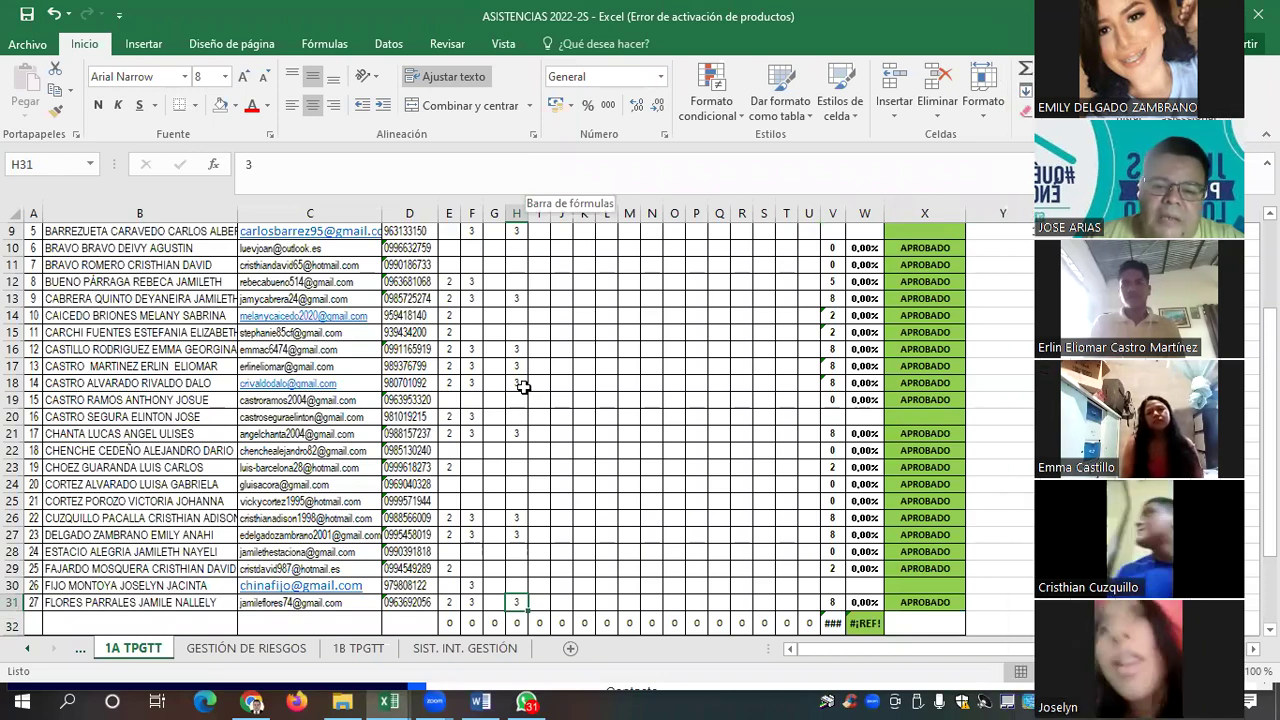
{"action": "scroll", "coordinate": [522, 387], "scroll_direction": "up", "scroll_amount": 3}
{"action": "scroll", "coordinate": [520, 386], "scroll_direction": "down", "scroll_amount": 3}
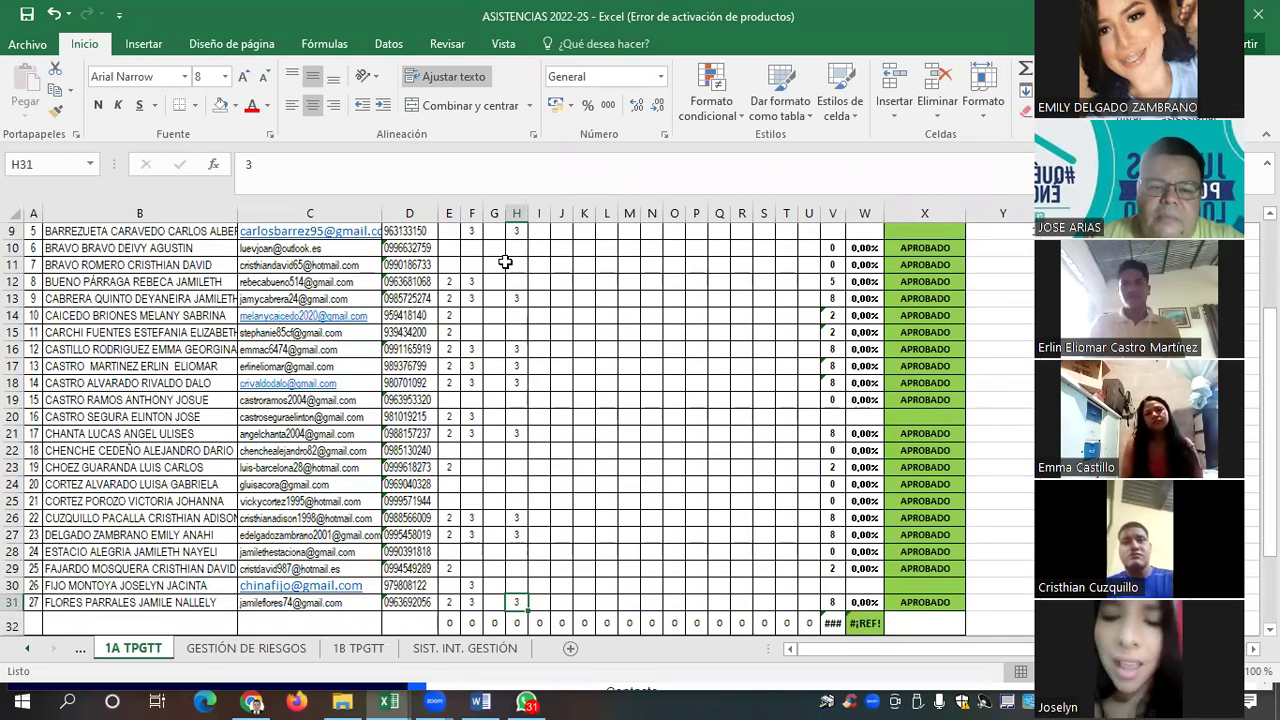
{"action": "scroll", "coordinate": [506, 262], "scroll_direction": "up", "scroll_amount": 3}
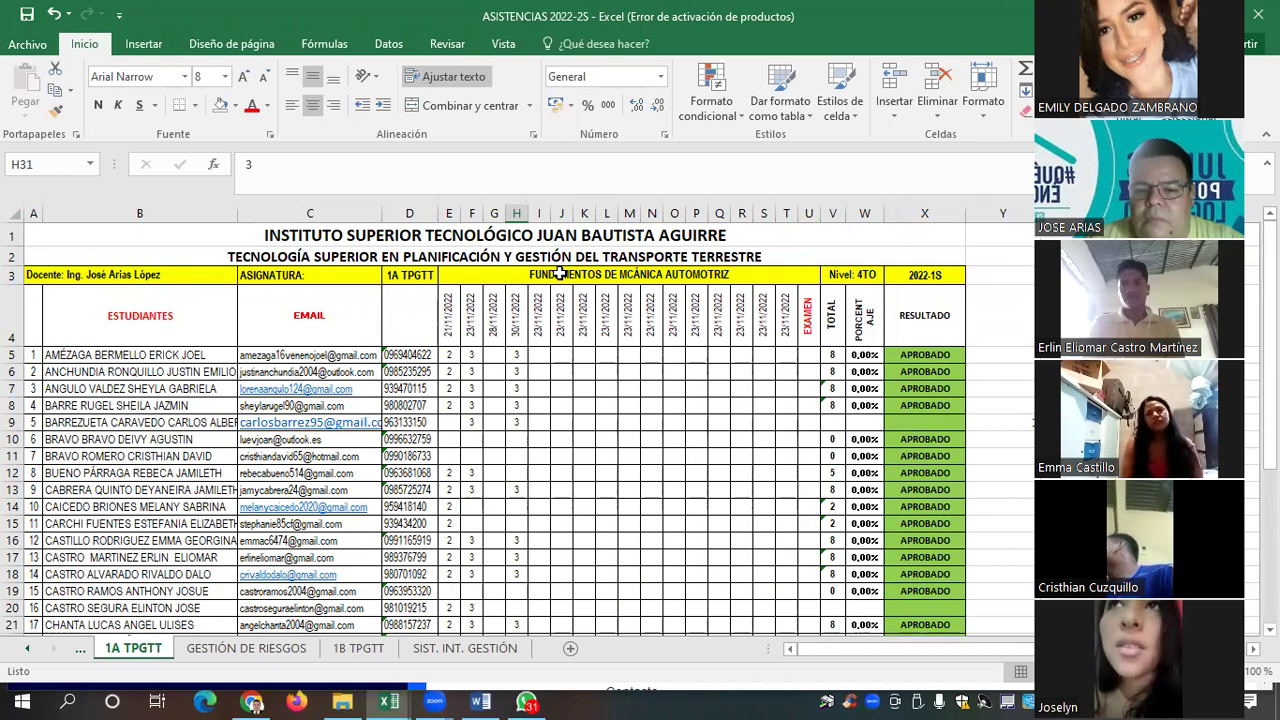
{"action": "scroll", "coordinate": [518, 424], "scroll_direction": "down", "scroll_amount": 3}
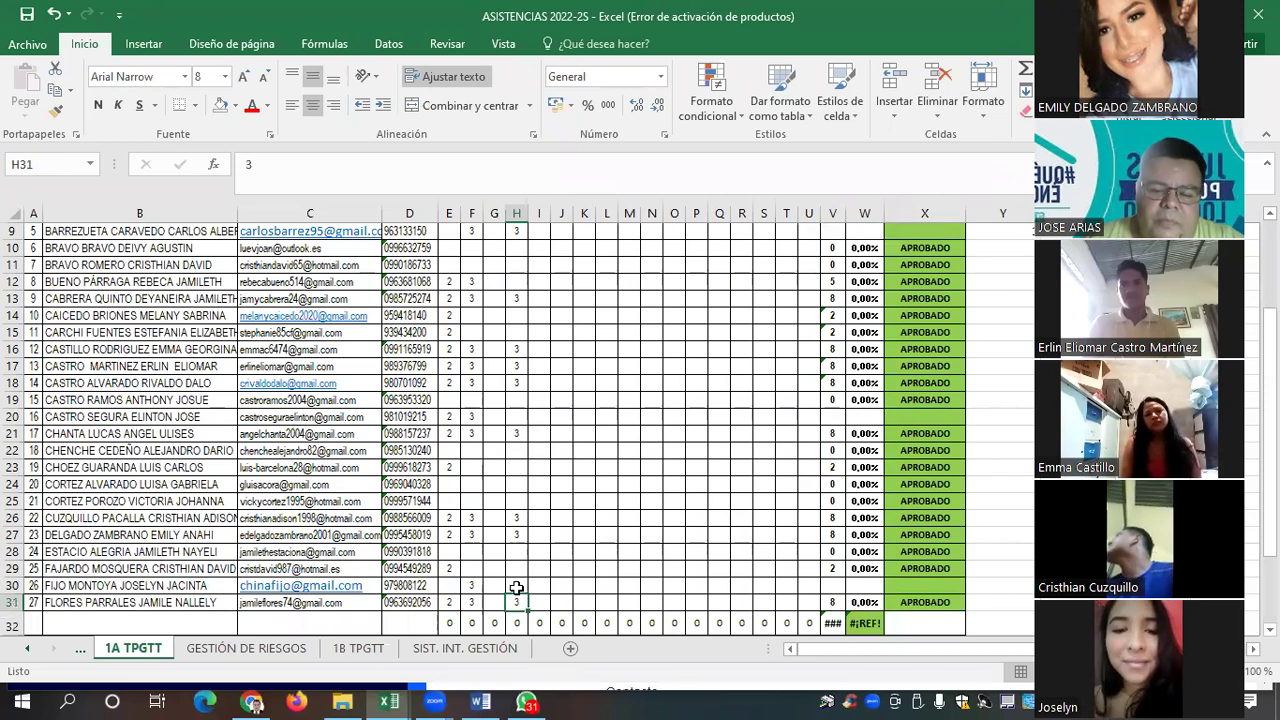
{"action": "key", "text": "Up"}
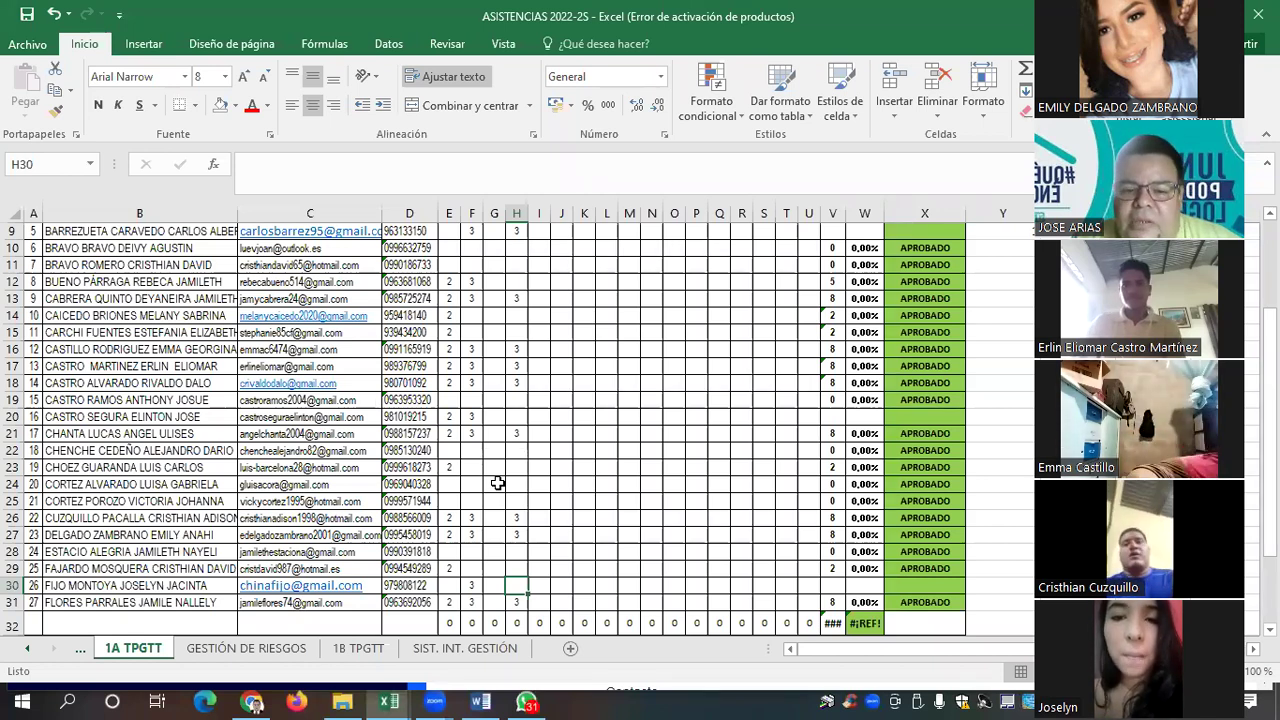
{"action": "type", "text": "3"}
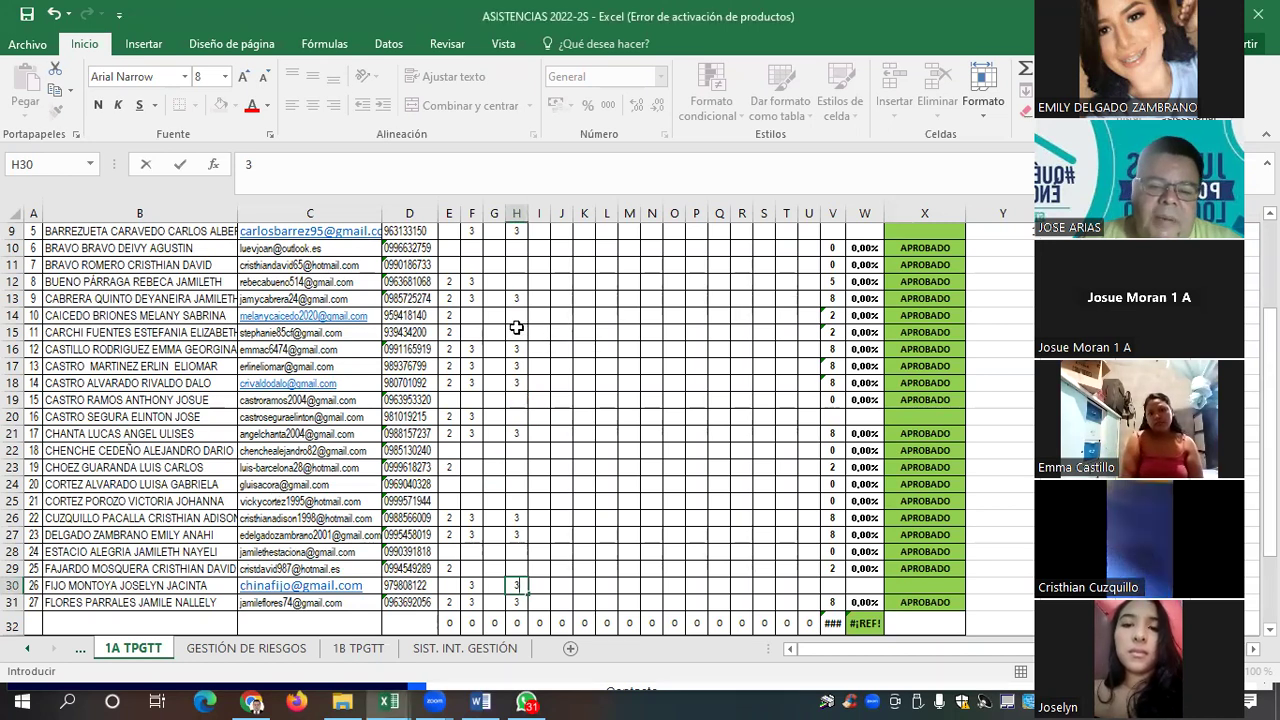
{"action": "left_click", "coordinate": [514, 333]}
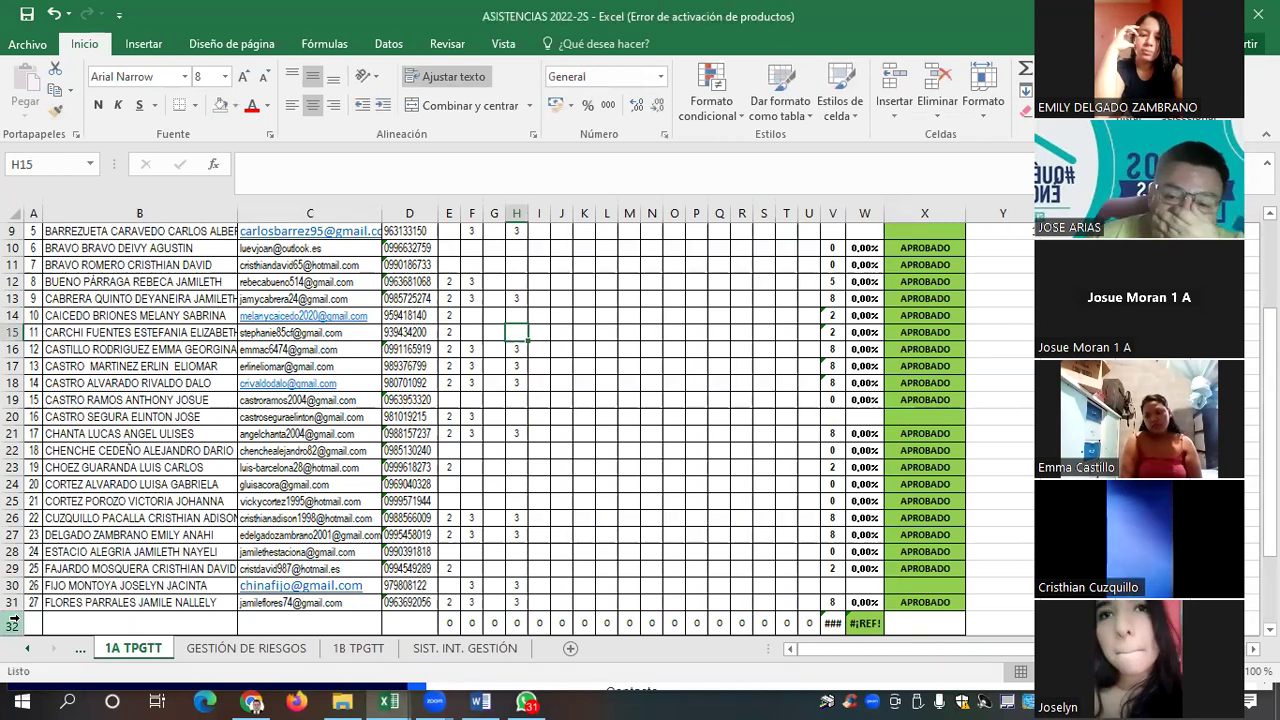
Insert a blank row 32 above the totals row and select cell B32
{"action": "left_click", "coordinate": [14, 621]}
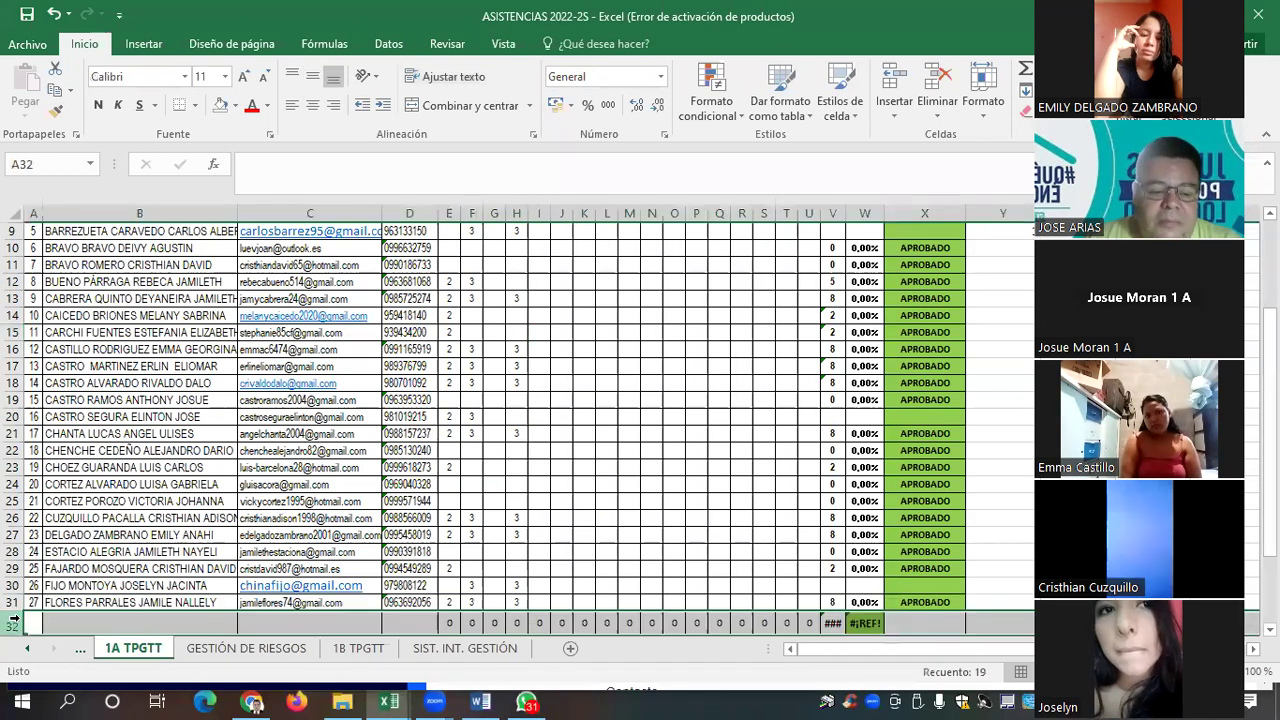
{"action": "right_click", "coordinate": [14, 621]}
{"action": "left_click", "coordinate": [63, 469]}
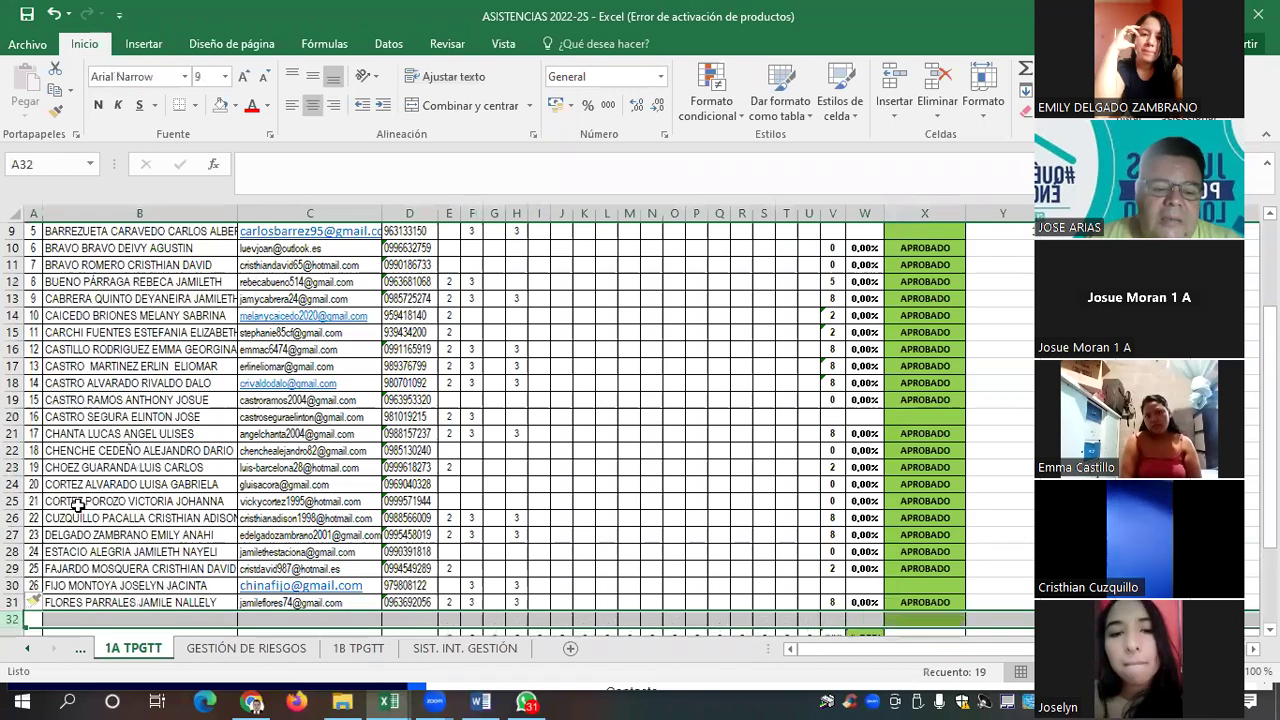
{"action": "left_click", "coordinate": [207, 620]}
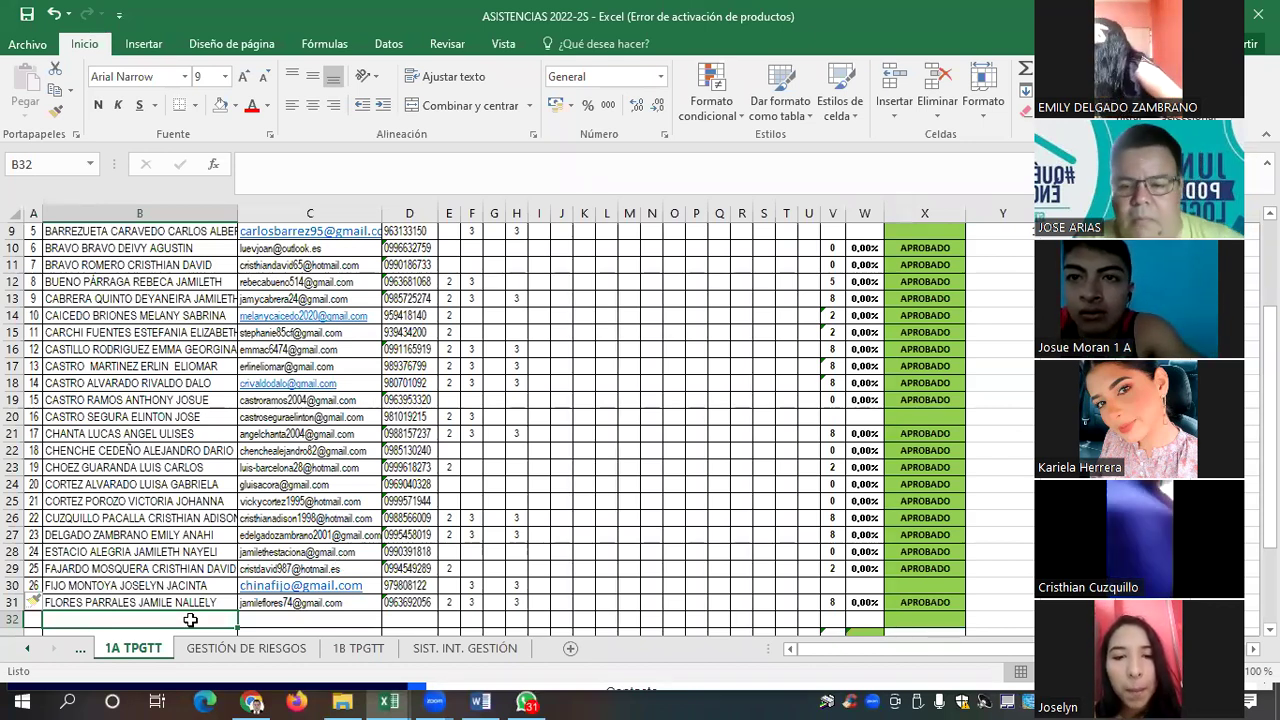
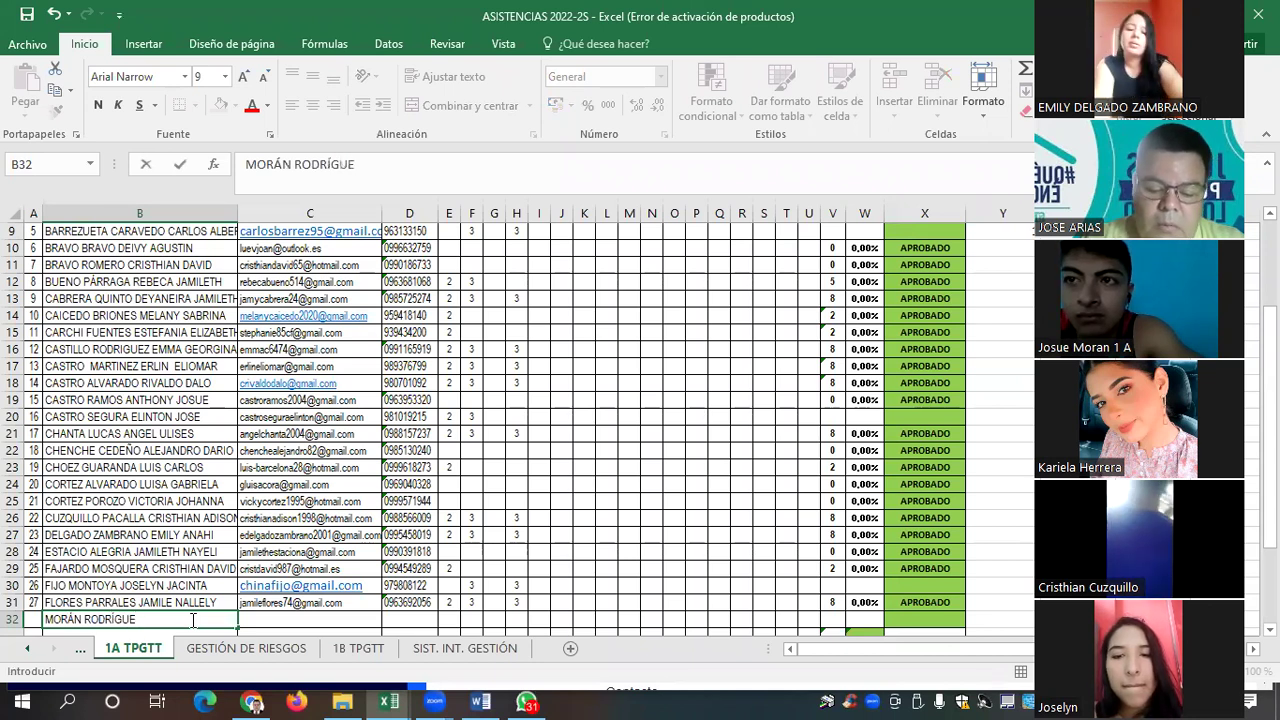
Type the new student's full name in B32 and their phone number in D32
{"action": "key", "text": "Tab"}
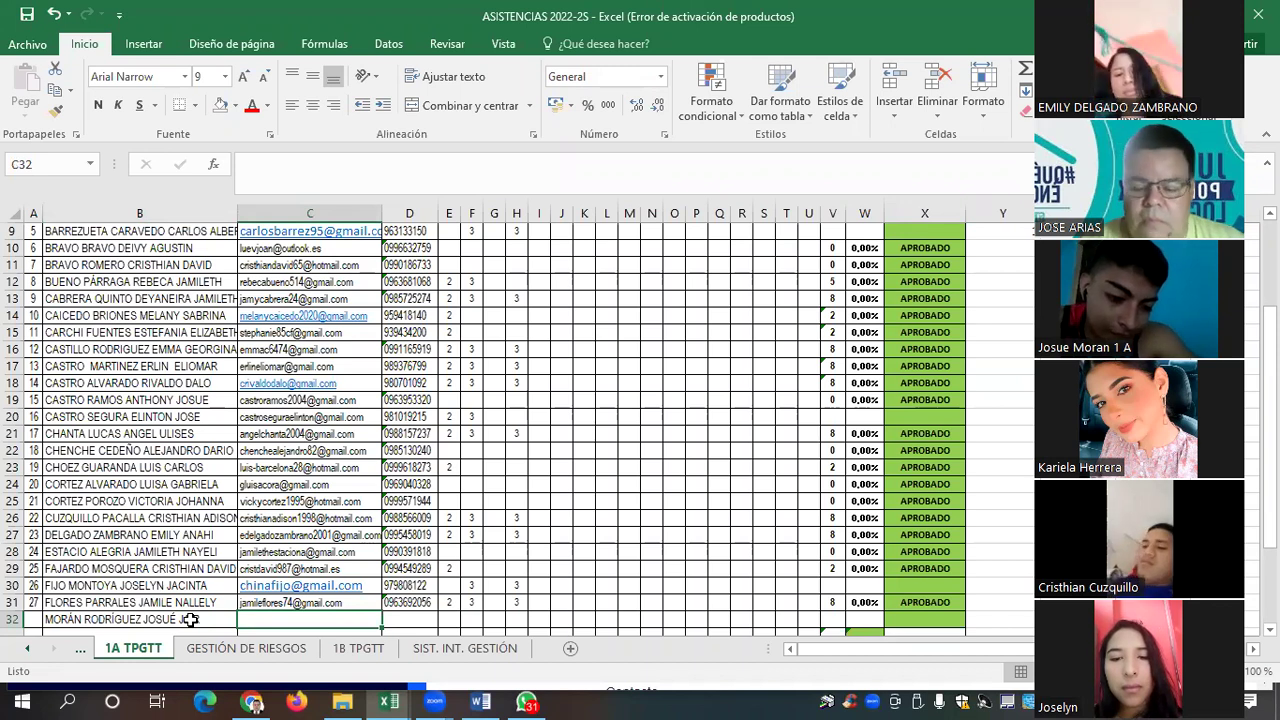
{"action": "key", "text": "Right"}
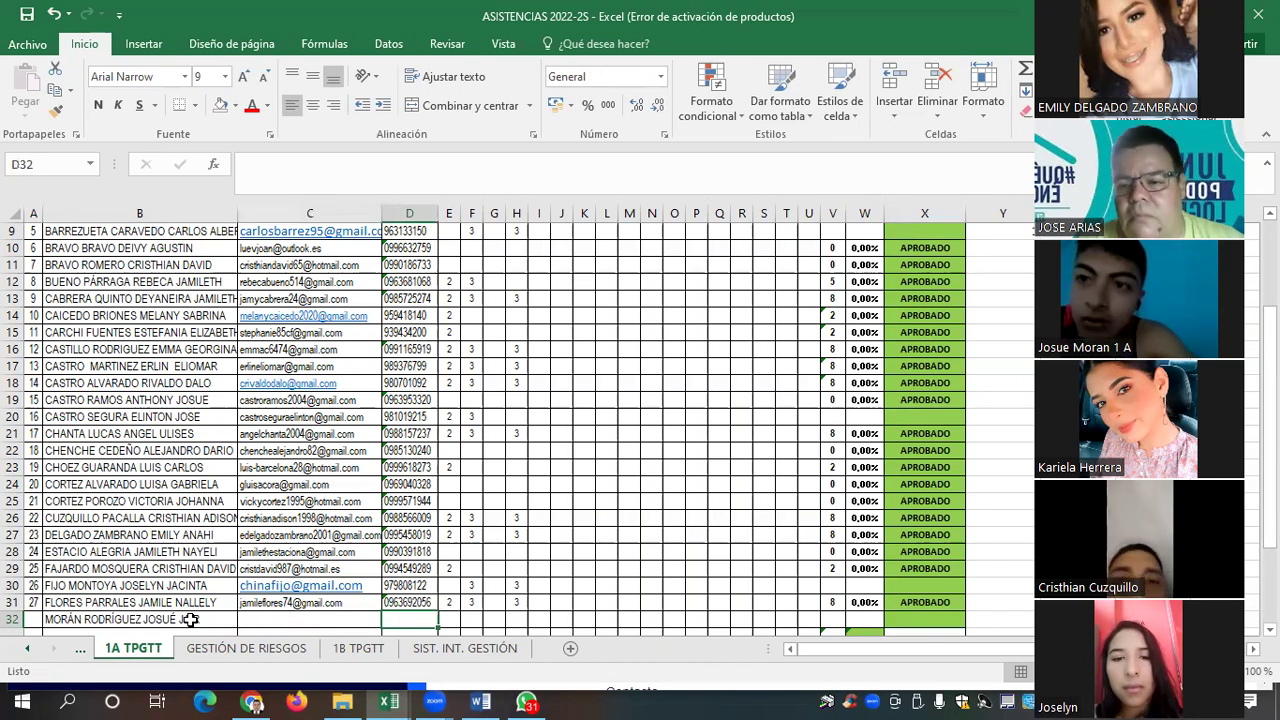
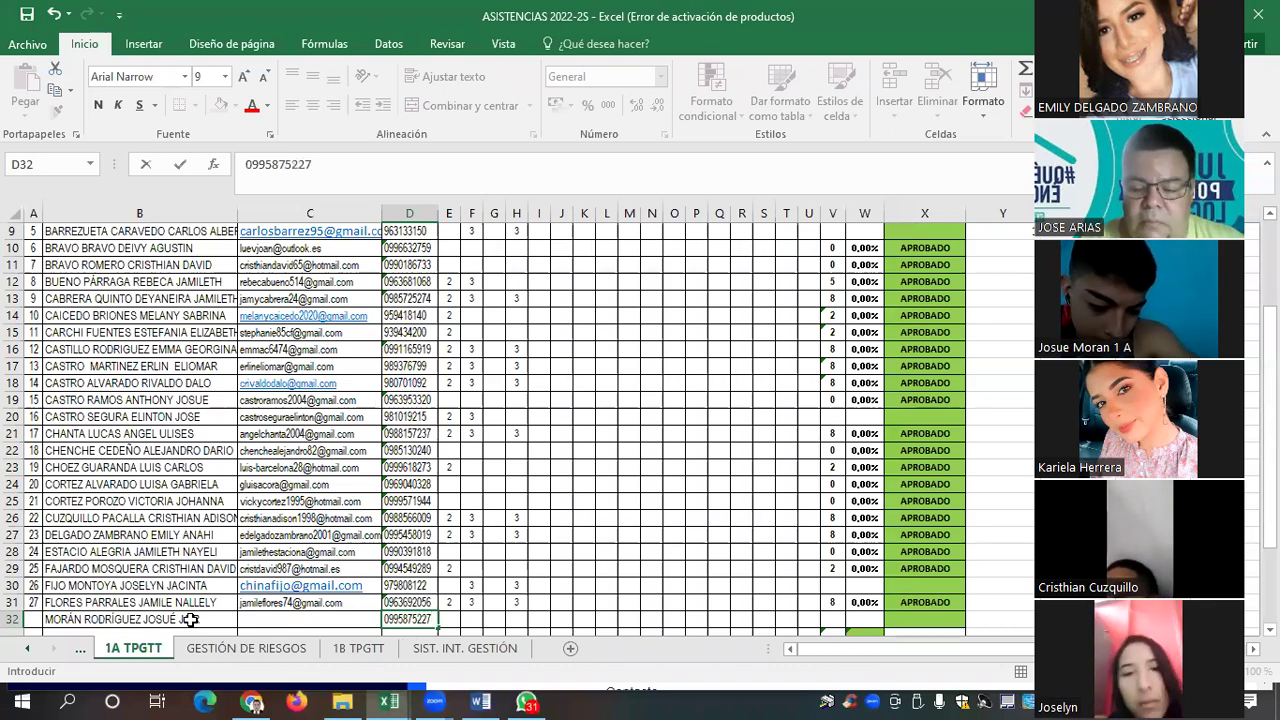
{"action": "key", "text": "Left"}
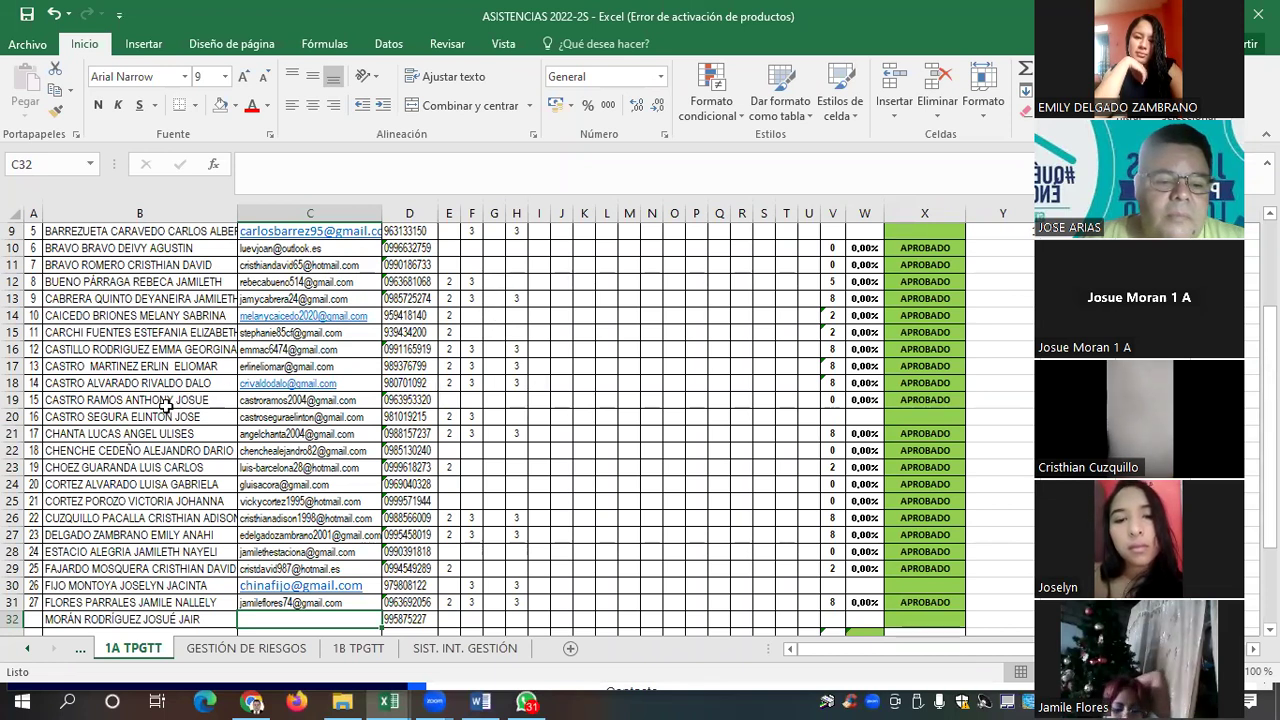
Enter a mark of 3 in cell H20
{"action": "left_click", "coordinate": [517, 416]}
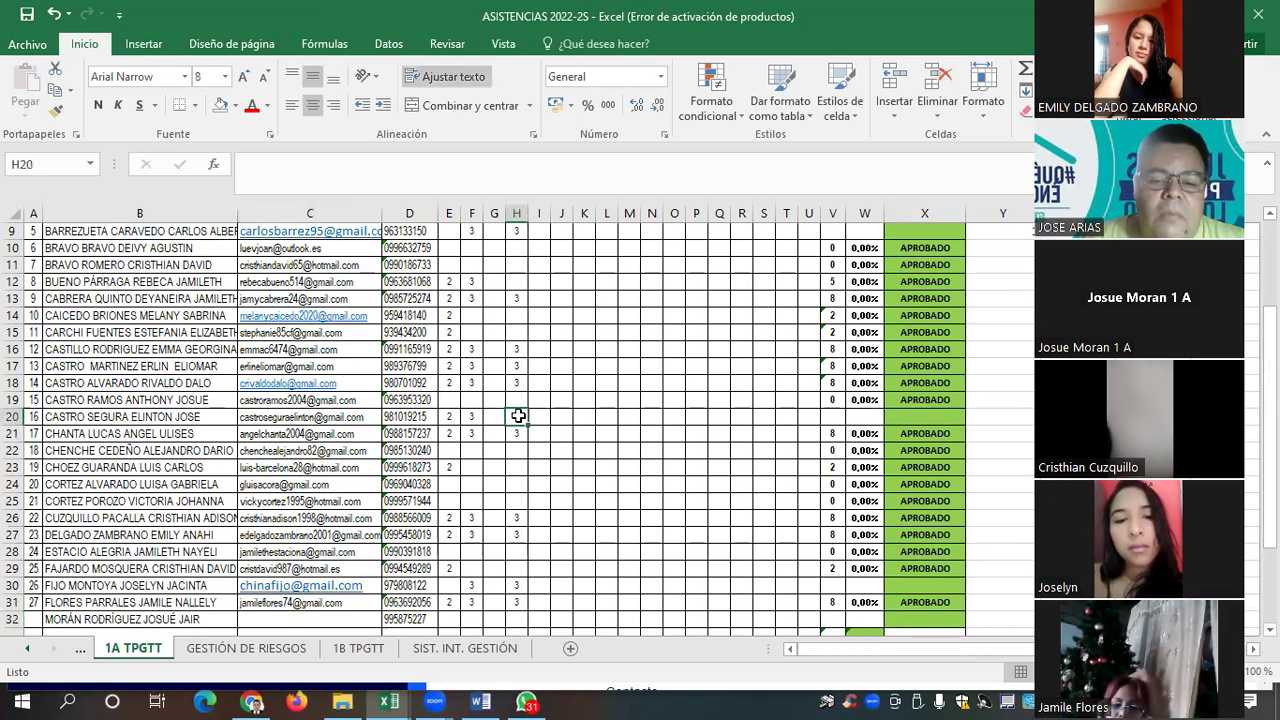
{"action": "type", "text": "3"}
{"action": "left_click", "coordinate": [552, 447]}
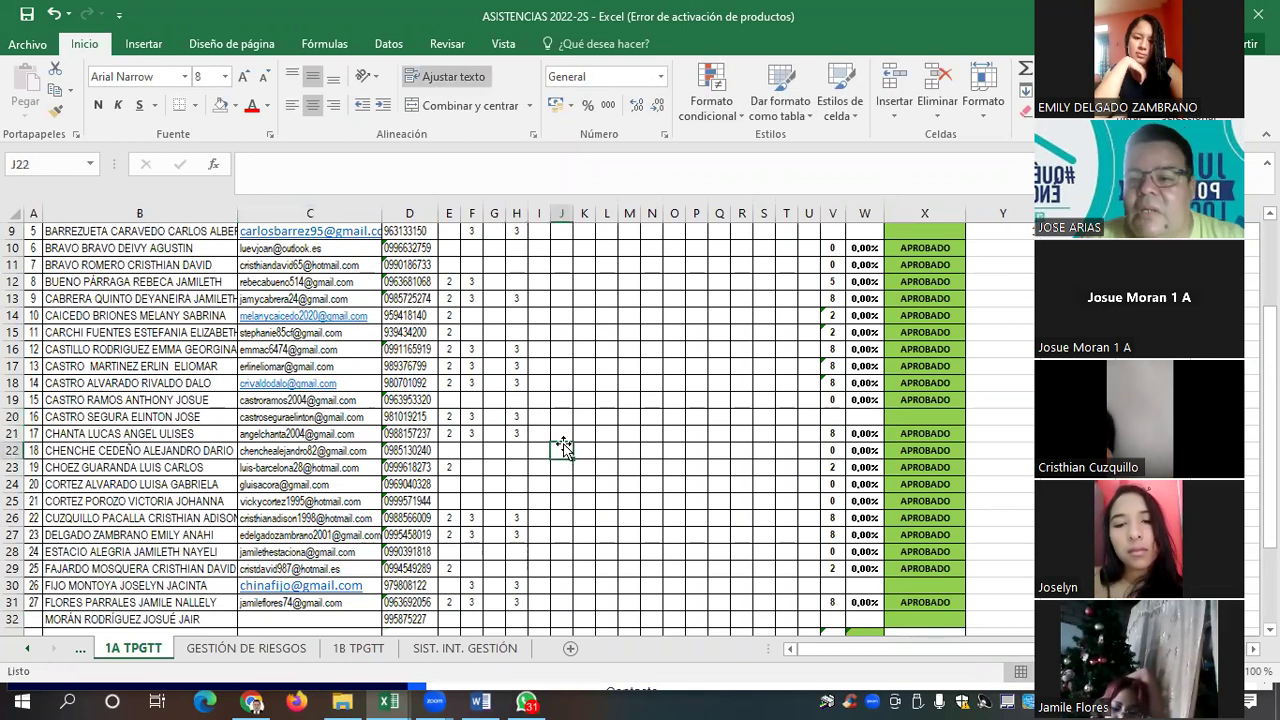
{"action": "left_click", "coordinate": [325, 617]}
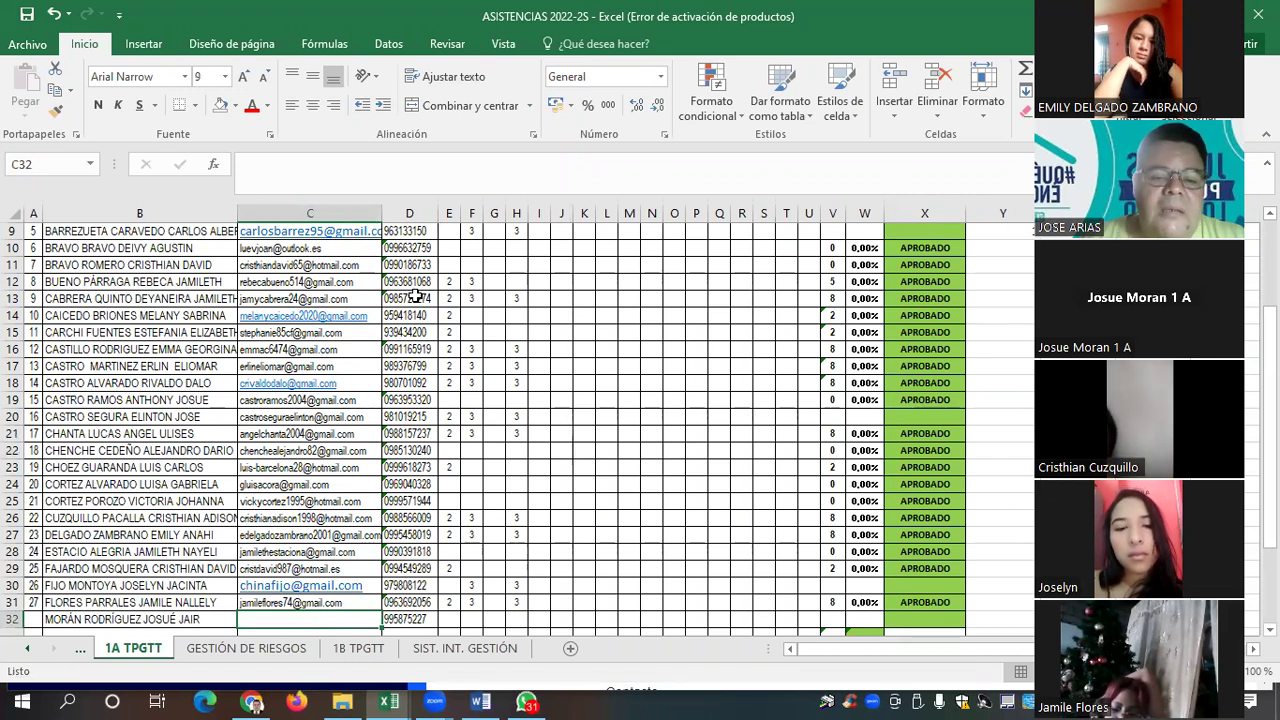
Enter a 3 in H12, then bring the Word course-content document forward
{"action": "left_click", "coordinate": [516, 280]}
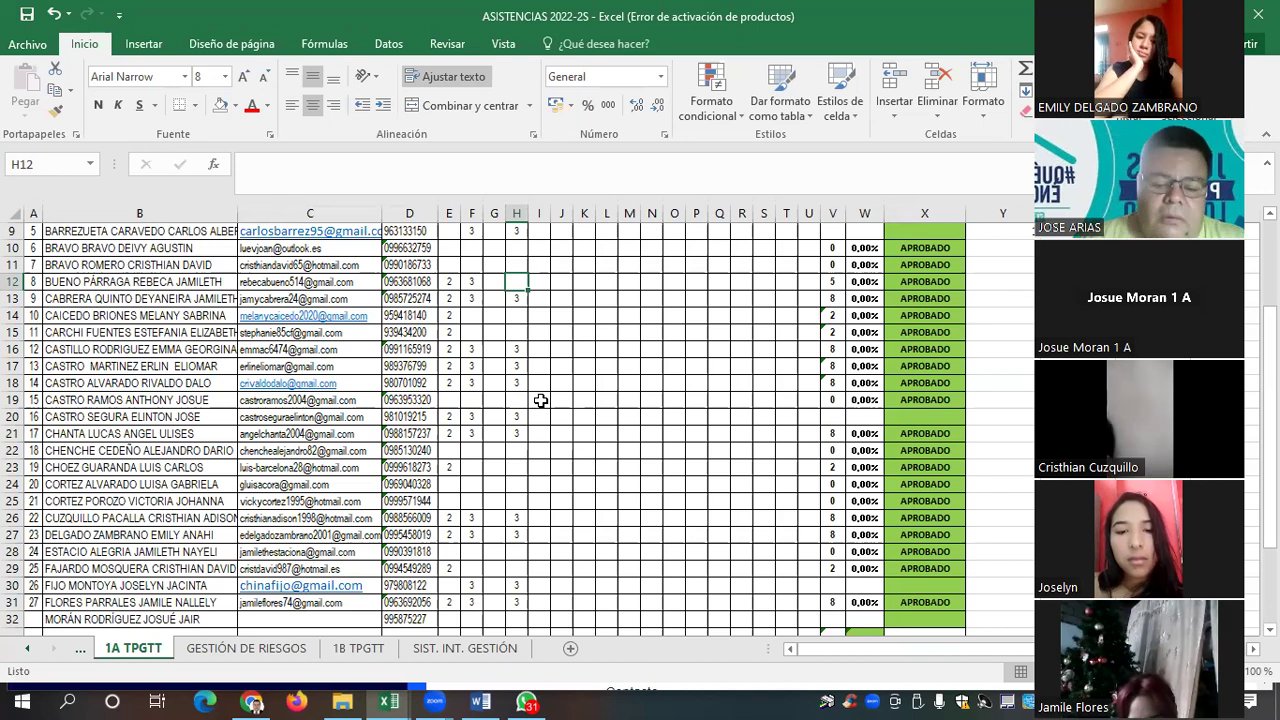
{"action": "type", "text": "3"}
{"action": "key", "text": "Return"}
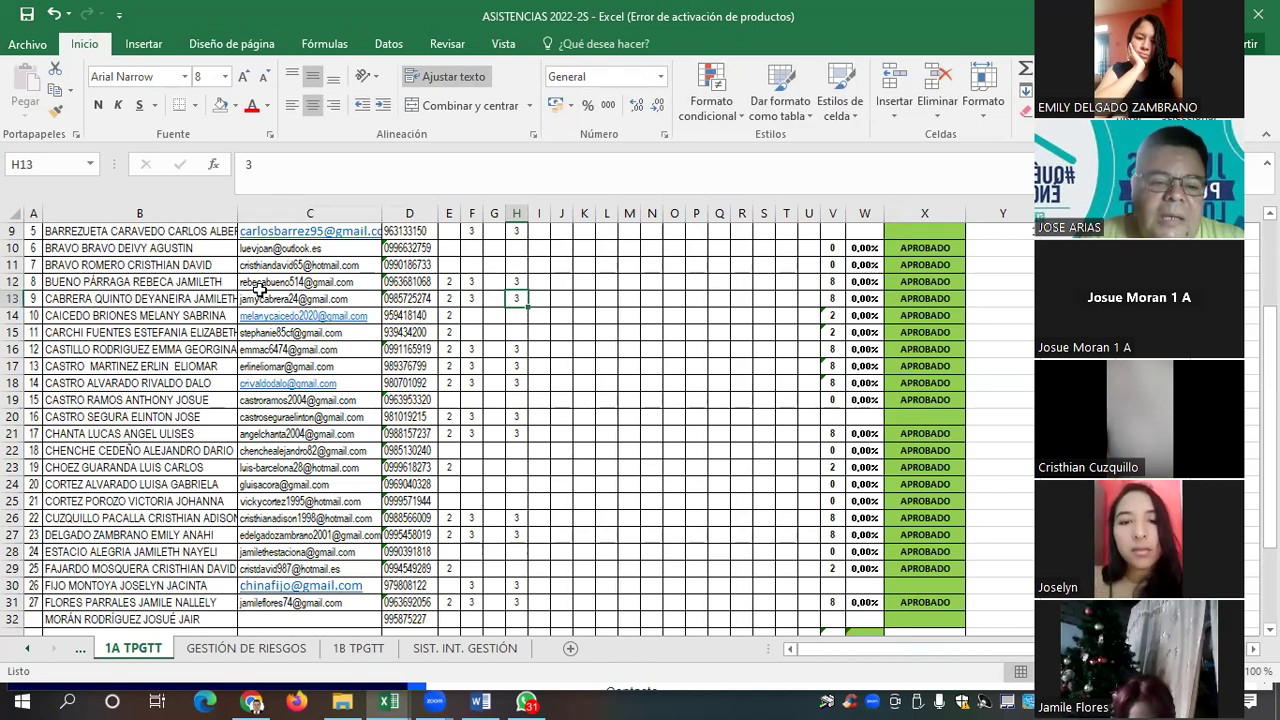
{"action": "left_click", "coordinate": [211, 264]}
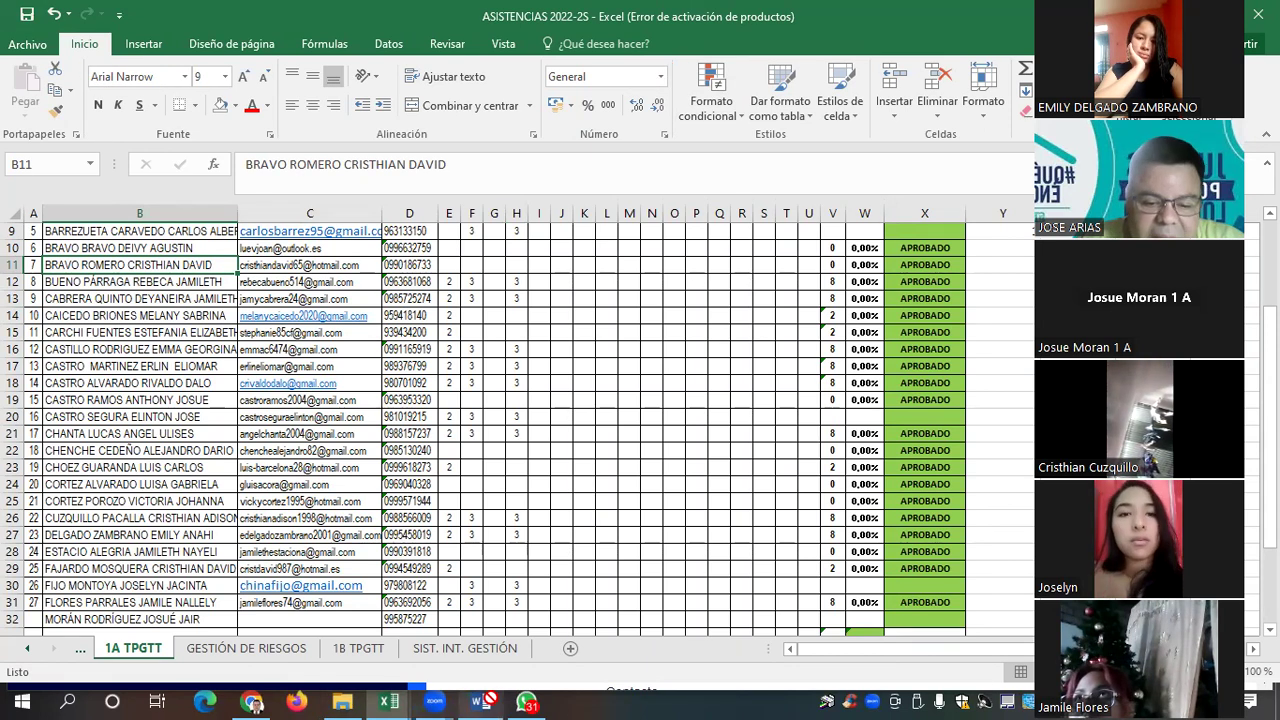
{"action": "left_click", "coordinate": [472, 698]}
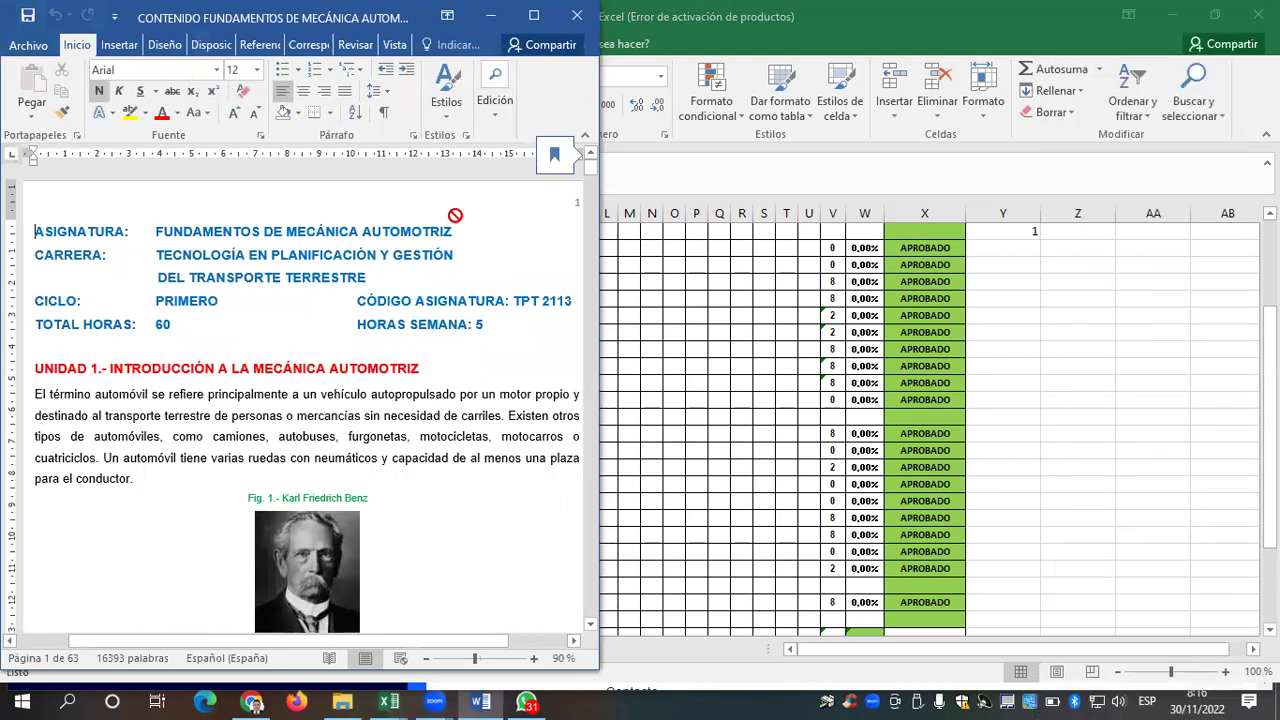
Maximize and zoom the Word document, then open PRESENTACIÓN FUNDAMENTOS MEC. AUTOMOTRIZ from File Explorer
{"action": "left_click_drag", "start_coordinate": [455, 215], "coordinate": [368, 283]}
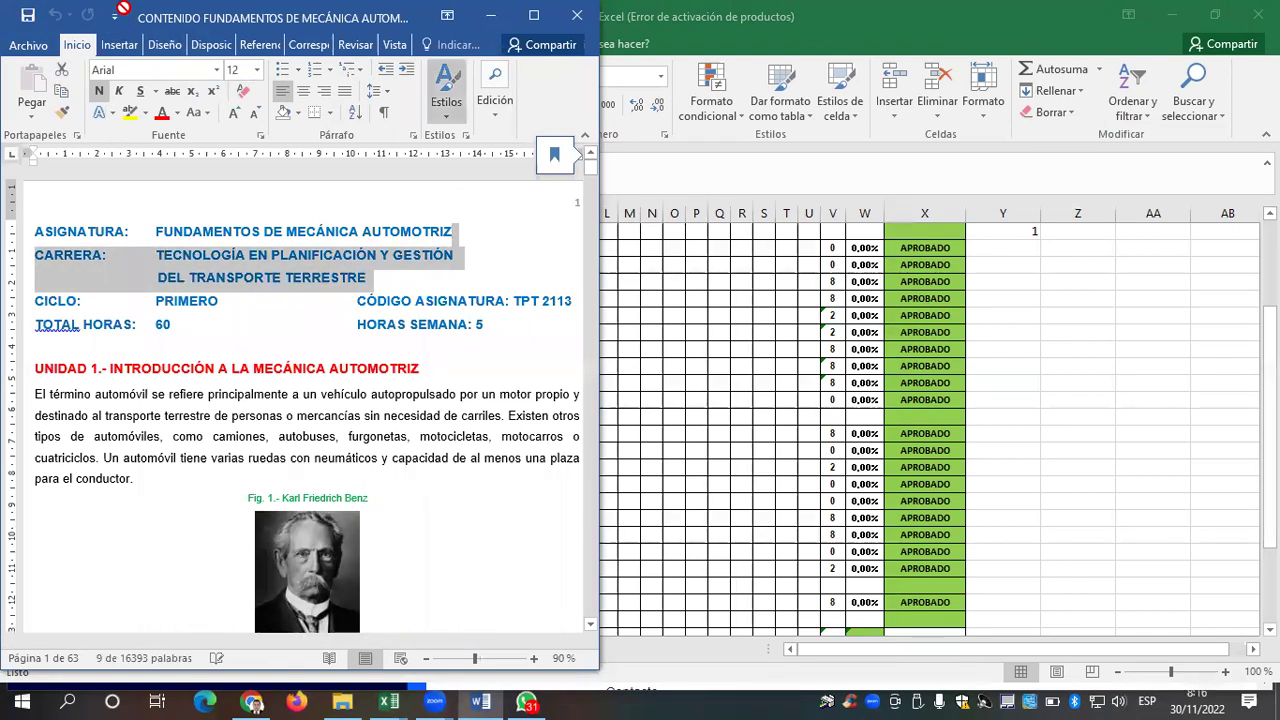
{"action": "left_click", "coordinate": [534, 15]}
{"action": "left_click_drag", "start_coordinate": [580, 64], "coordinate": [868, 262]}
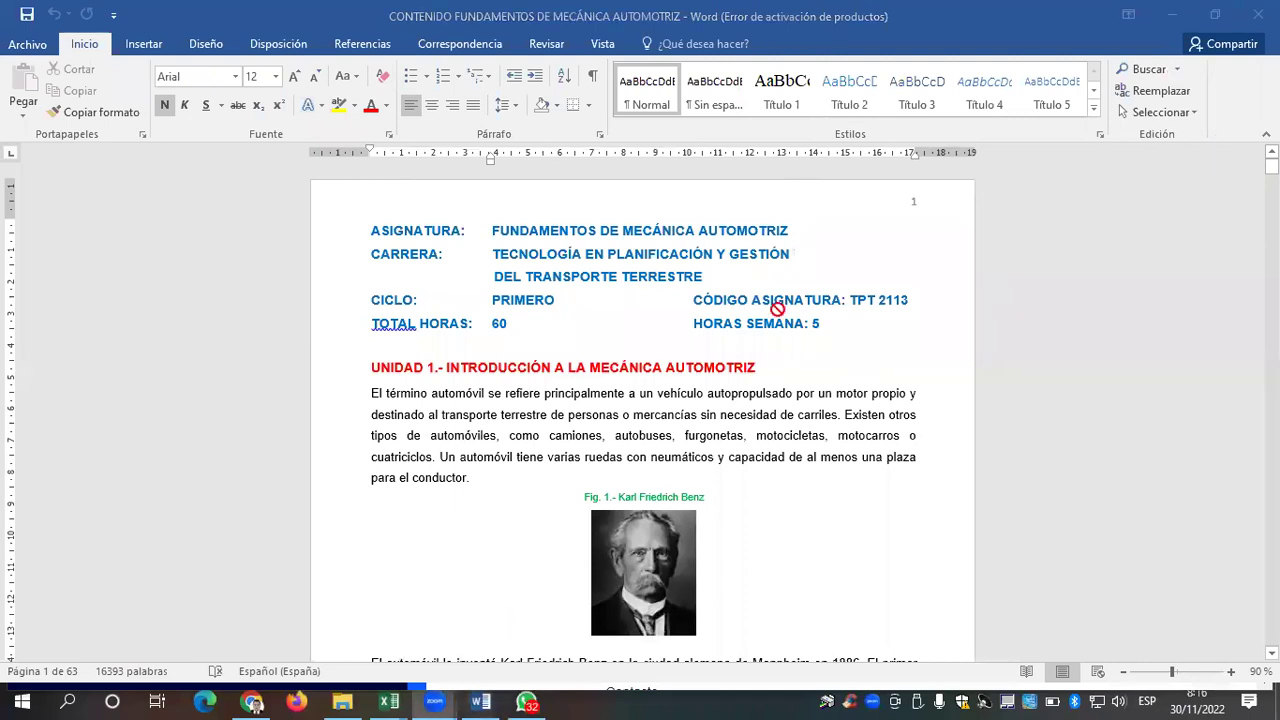
{"action": "left_click", "coordinate": [1231, 670]}
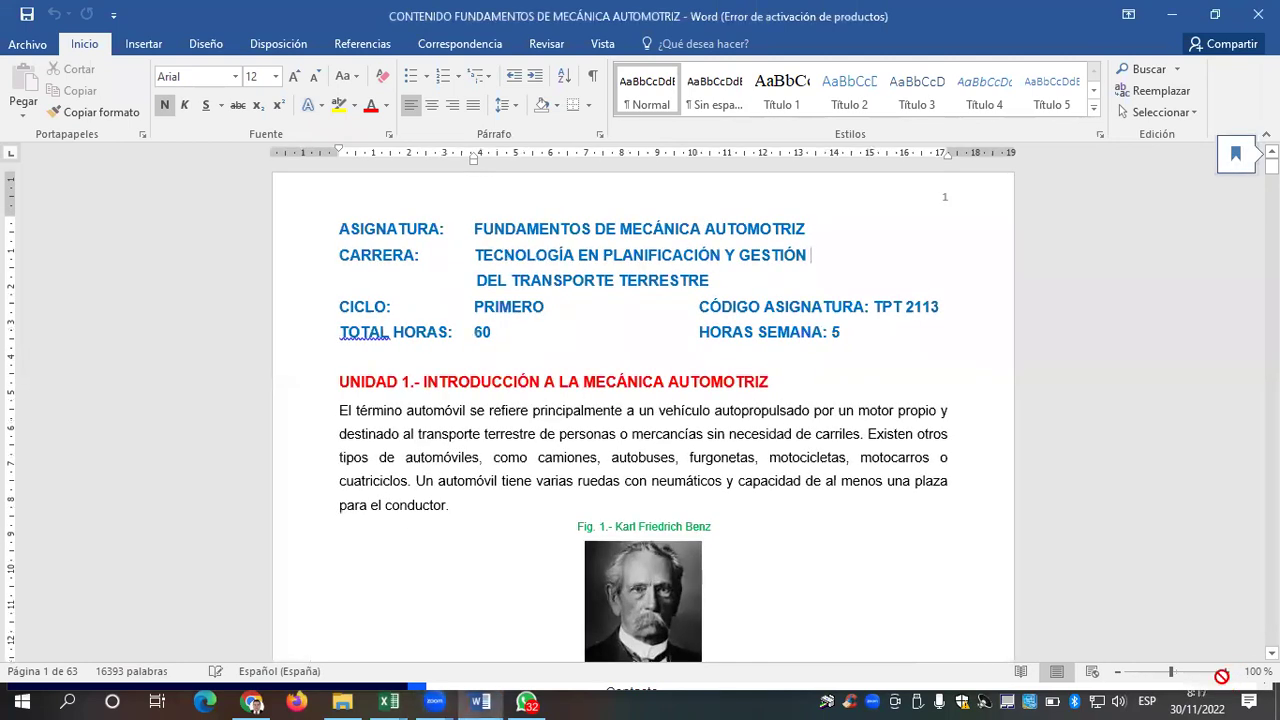
{"action": "left_click", "coordinate": [1229, 671]}
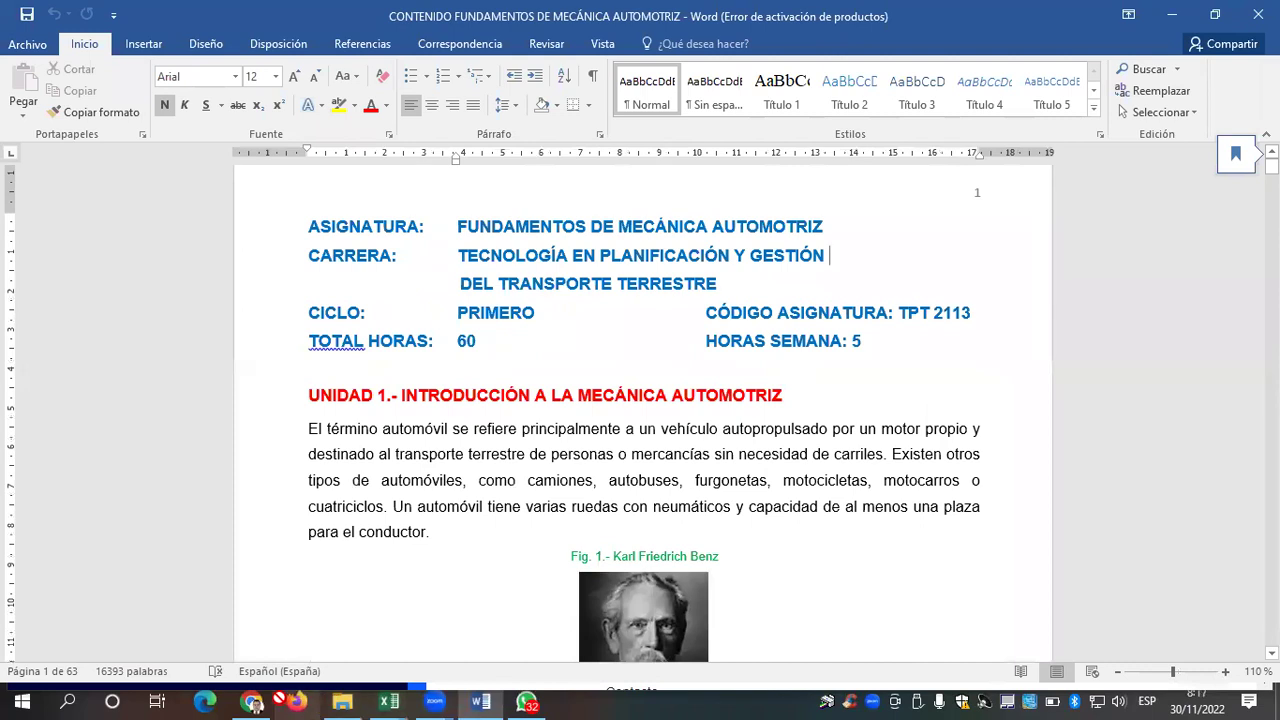
{"action": "left_click_drag", "start_coordinate": [343, 702], "coordinate": [590, 511]}
{"action": "double_click", "coordinate": [590, 511]}
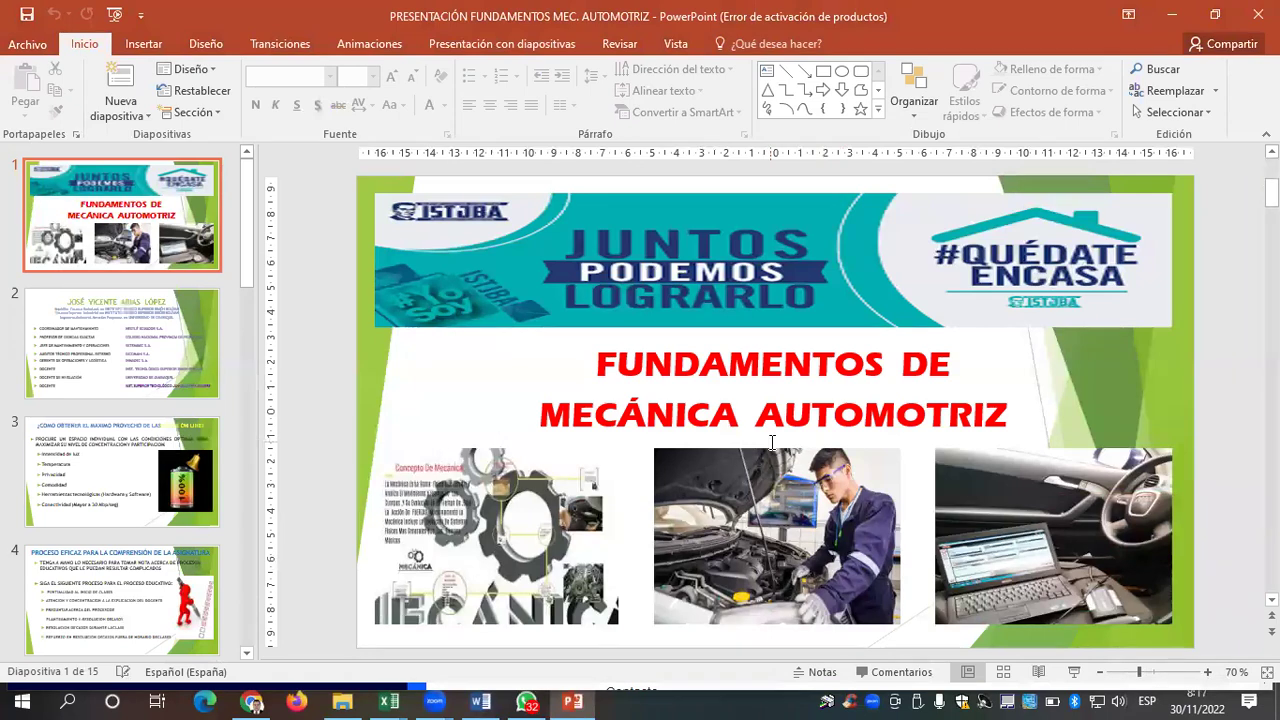
Dismiss the Office activation notice, then view slide 3 and slide 4 of the deck
{"action": "scroll", "coordinate": [772, 442], "scroll_direction": "down", "scroll_amount": 1}
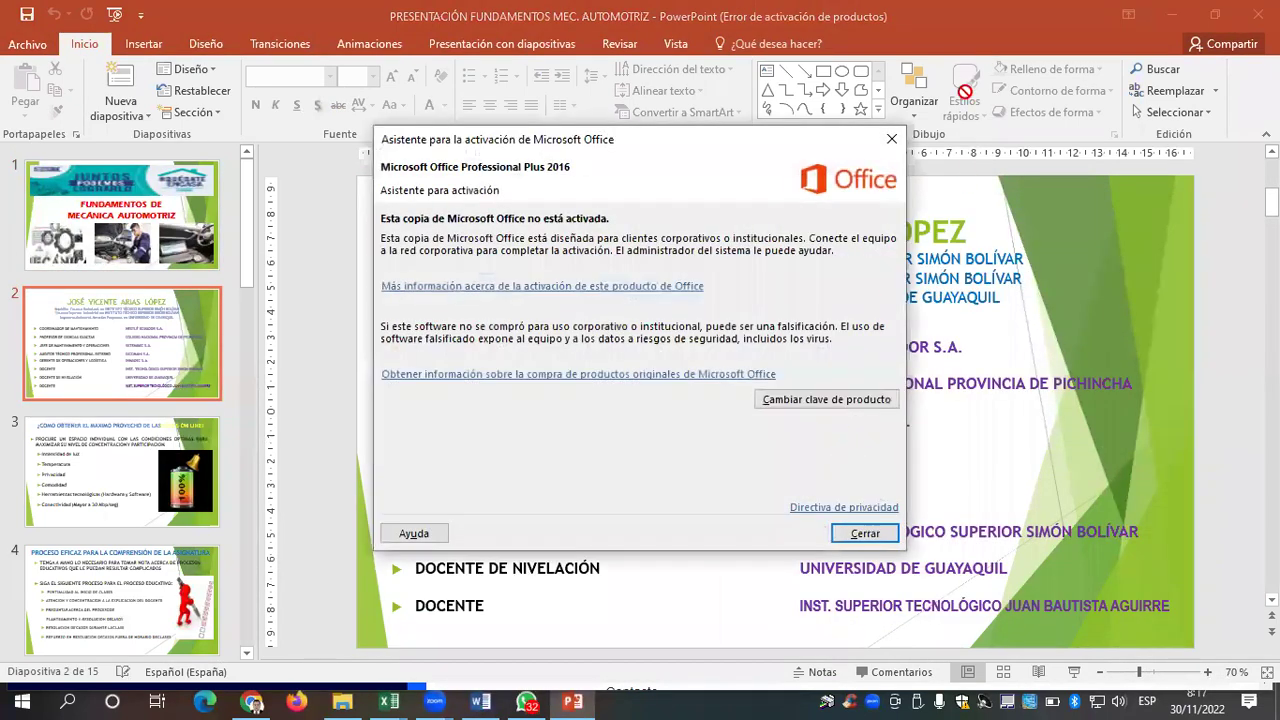
{"action": "left_click", "coordinate": [893, 135]}
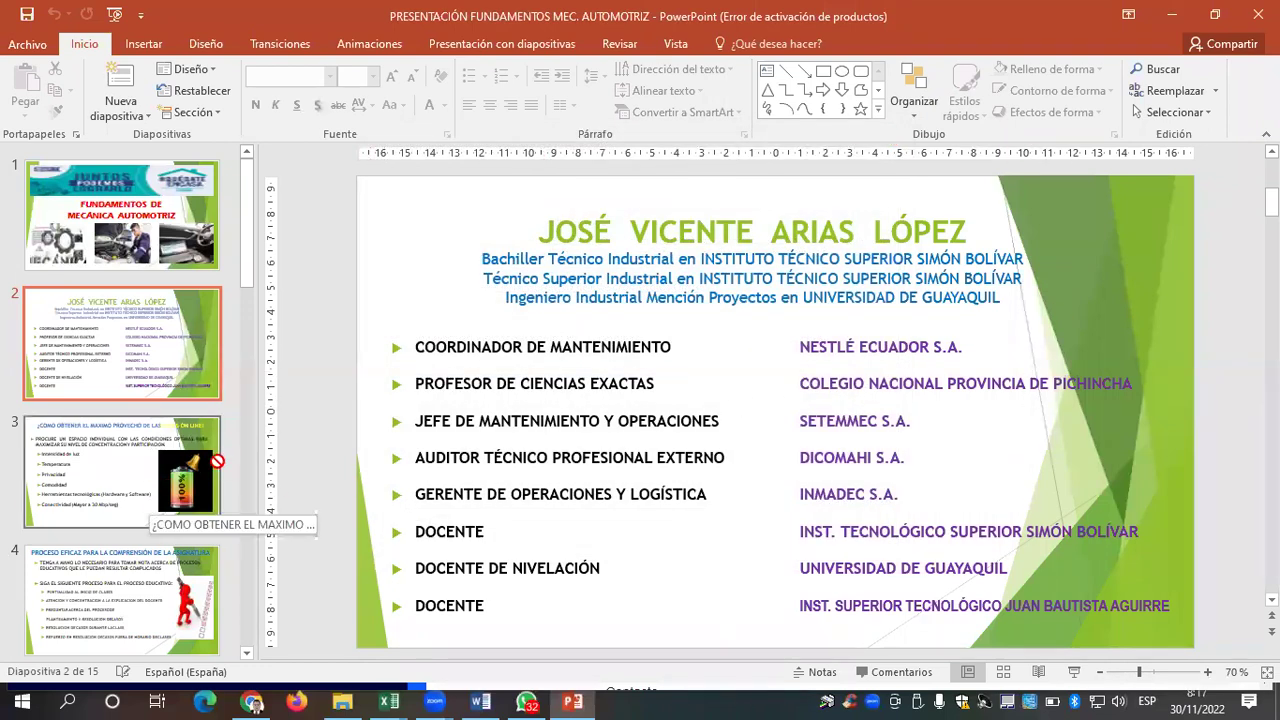
{"action": "left_click", "coordinate": [112, 476]}
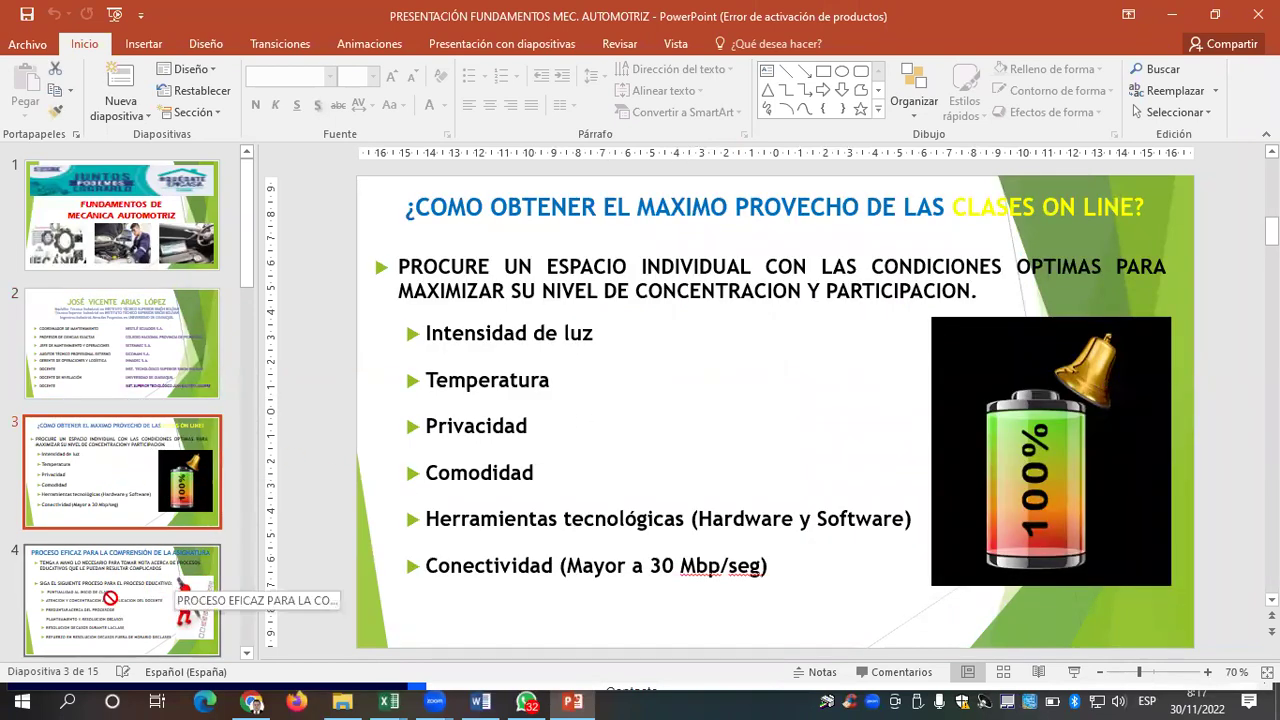
{"action": "left_click", "coordinate": [110, 598]}
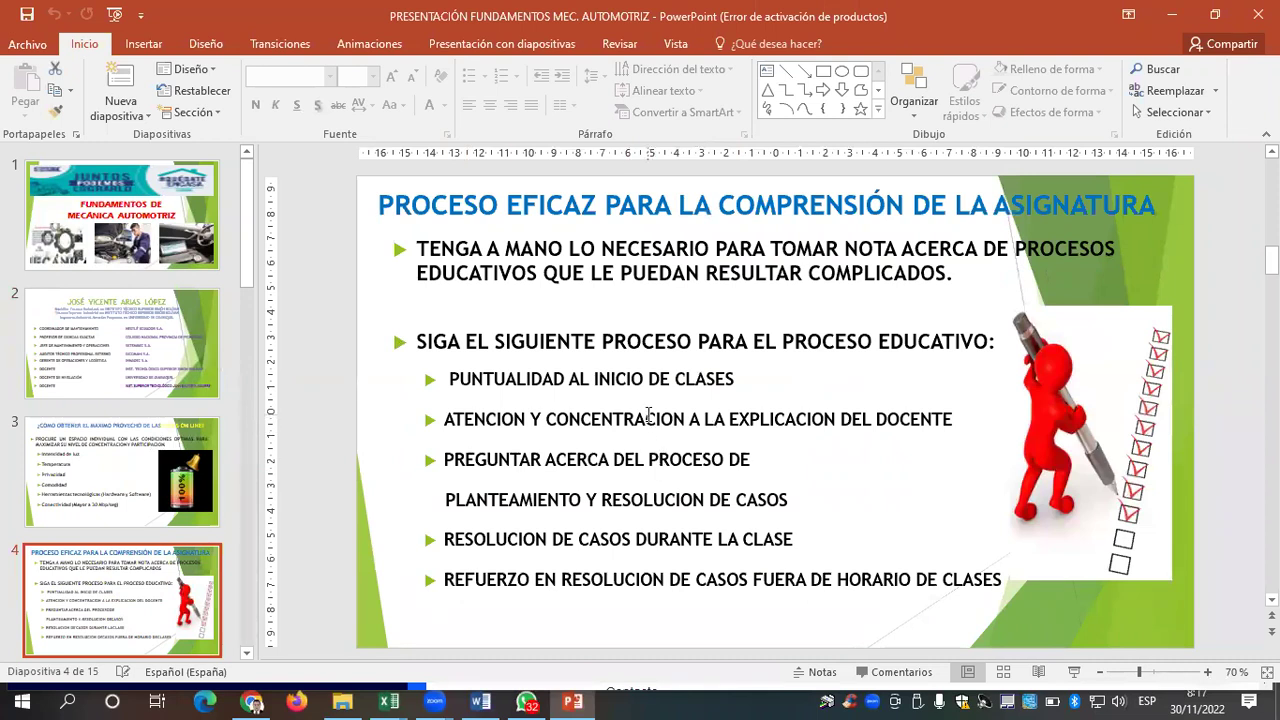